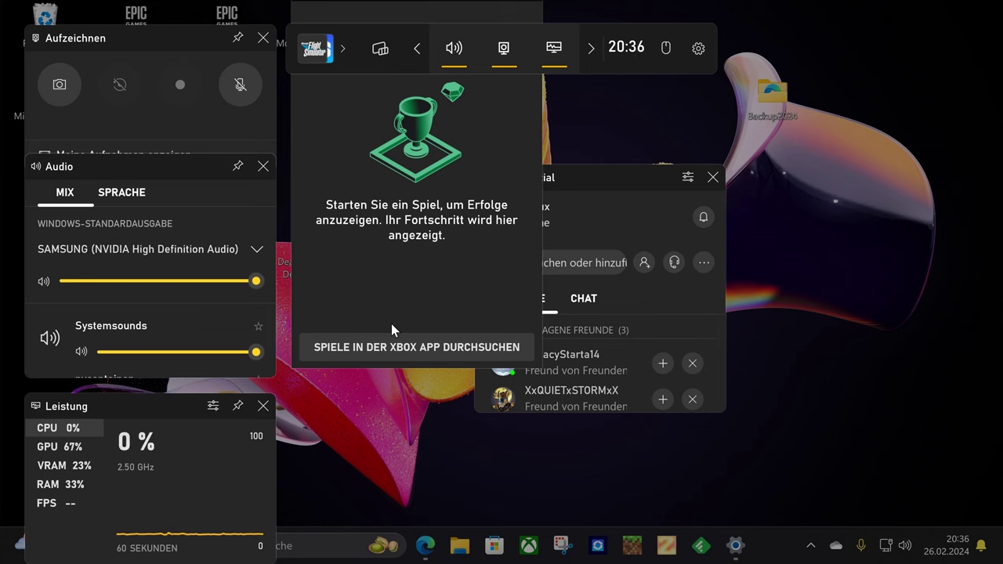
Inspect the Game Bar settings under Spielen, switch the controller option off and back on, and close the settings window.
key("super+g")
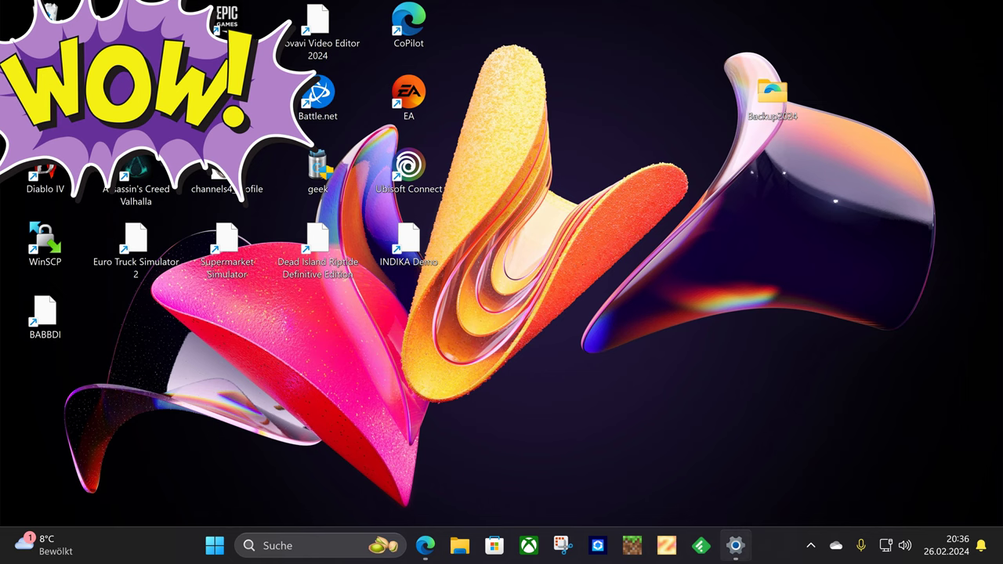
left_click(744, 557)
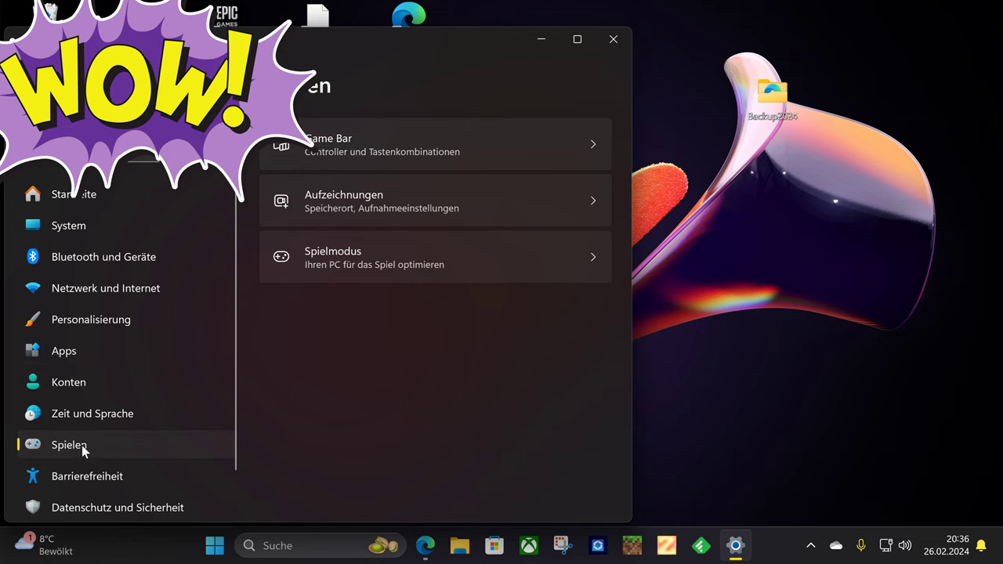
left_click(355, 142)
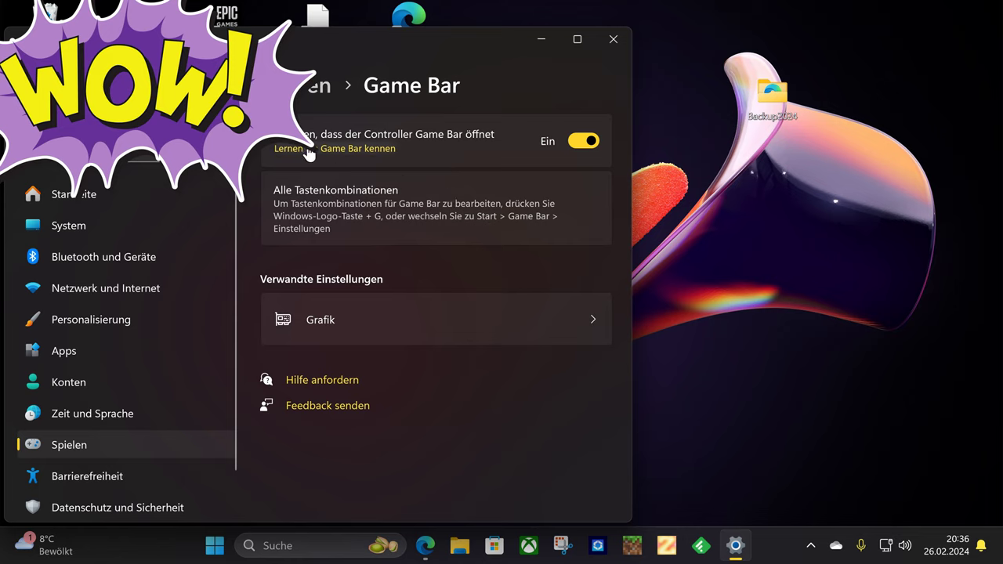
left_click(588, 145)
left_click(587, 146)
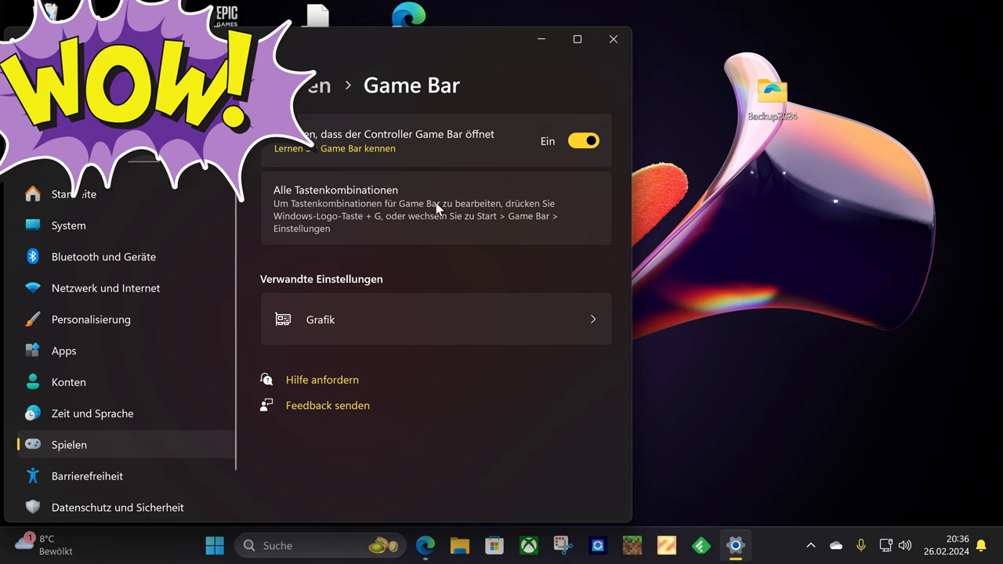
left_click(612, 41)
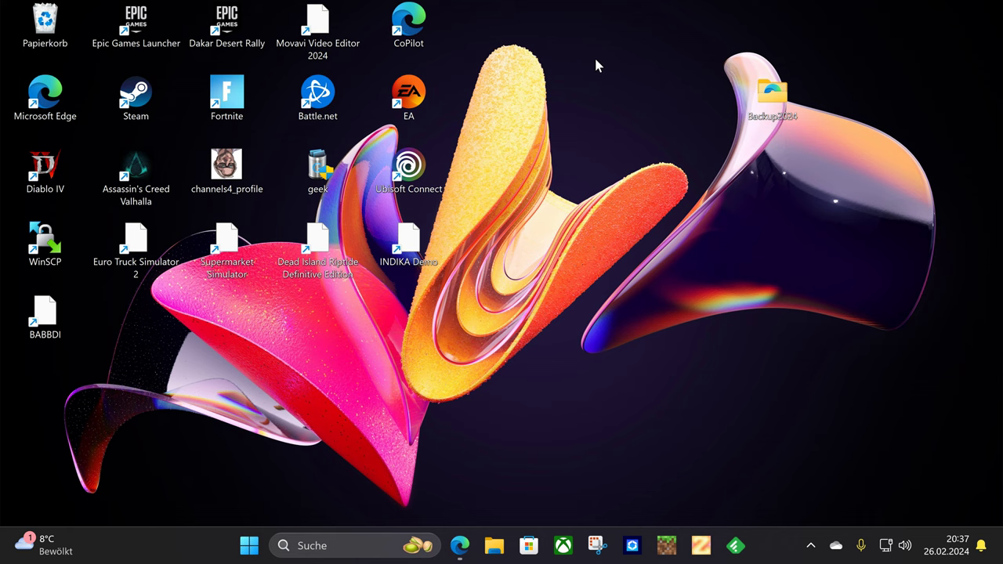
Open the Game Bar, view the Controller Bar while acknowledging its controller hint, and return to the main bar.
key("super+g")
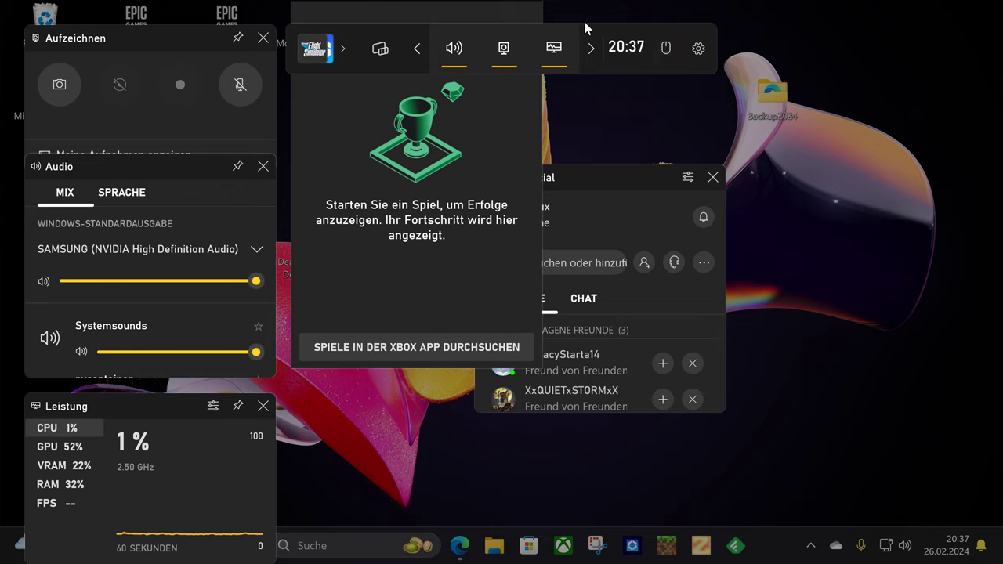
left_click(335, 49)
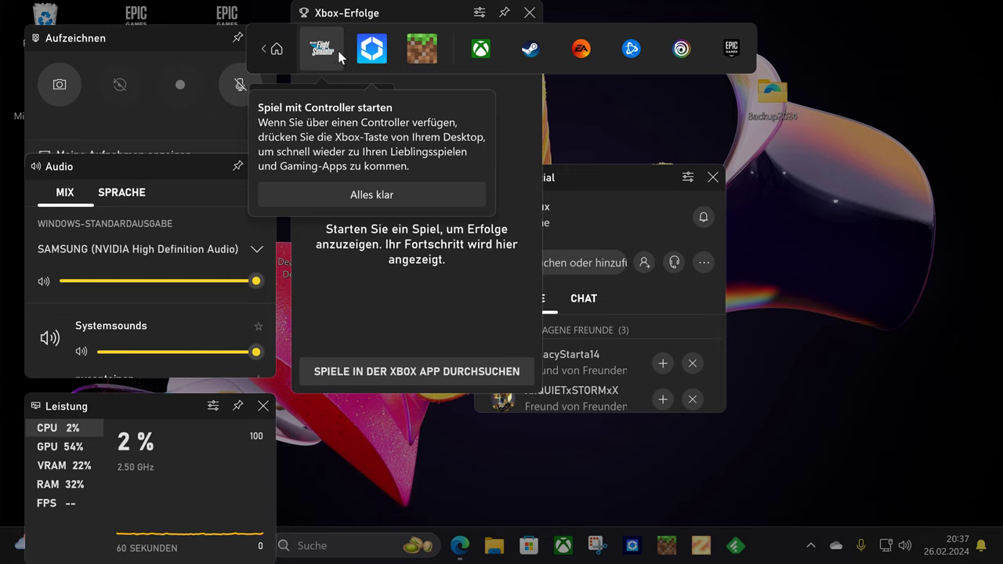
left_click(375, 190)
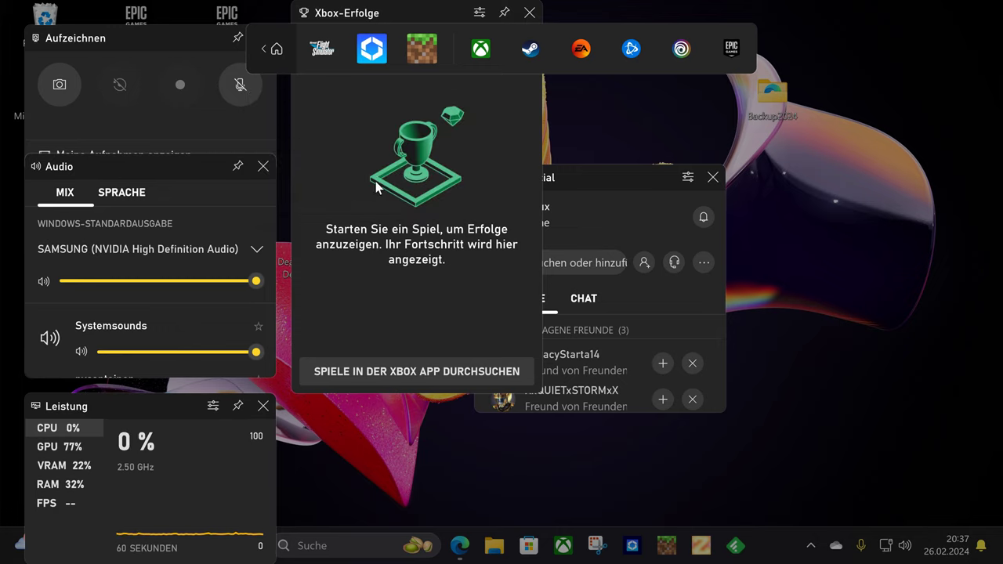
left_click(269, 49)
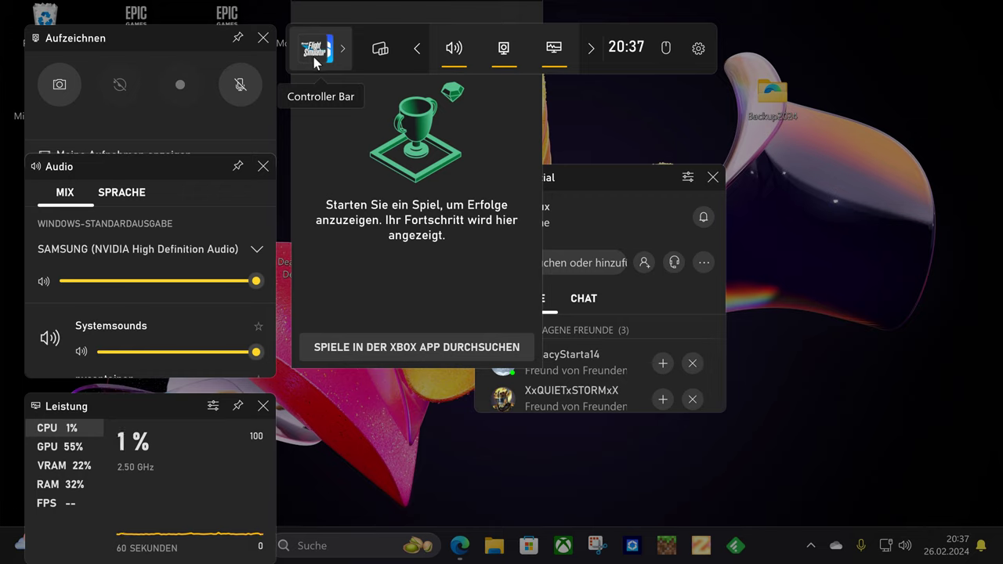
Mark the Galerie, Ressourcen, Xbox Chat, Xbox-Erfolge and Xbox-Gruppensuche widgets as favourites.
left_click(381, 49)
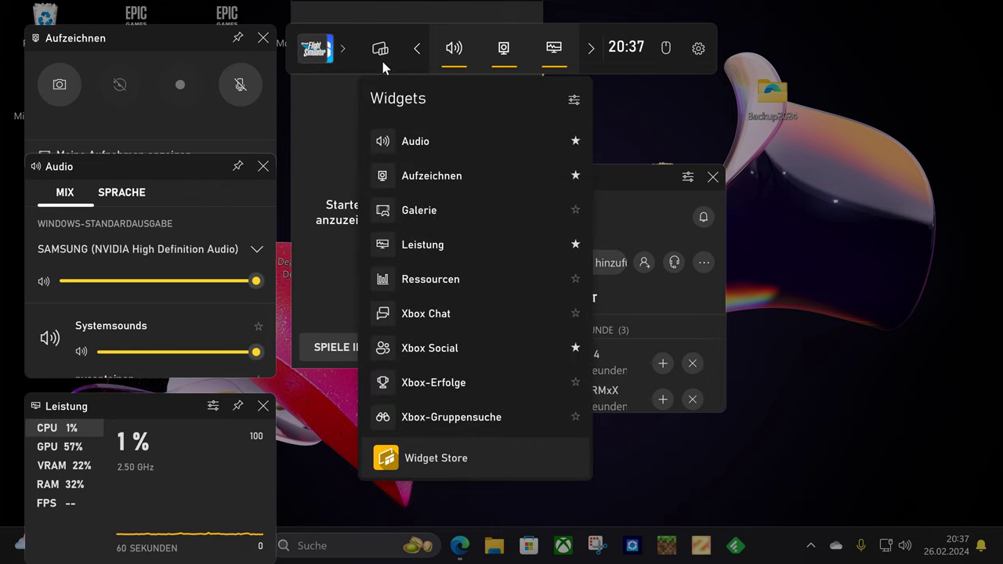
left_click(574, 210)
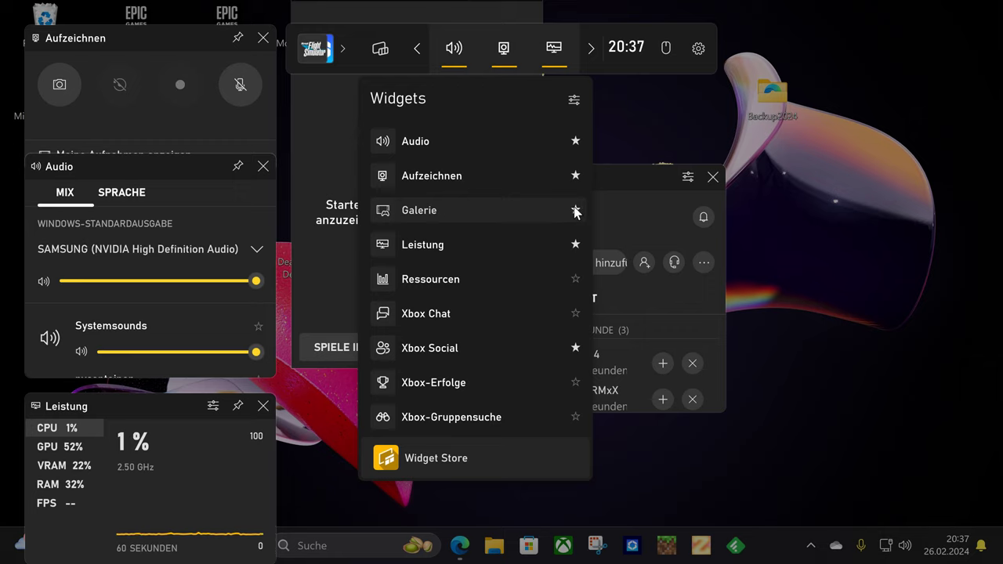
left_click(573, 278)
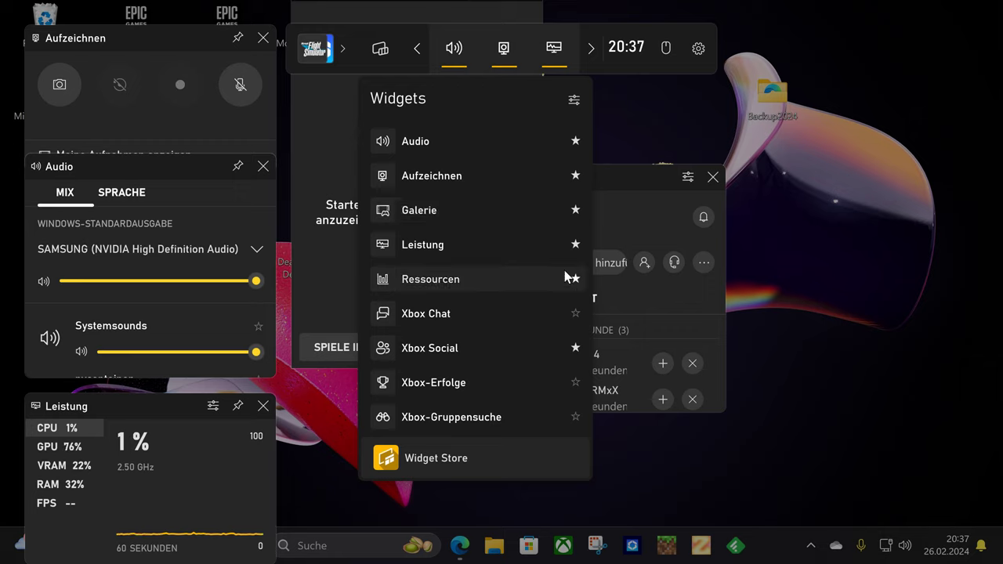
left_click(572, 314)
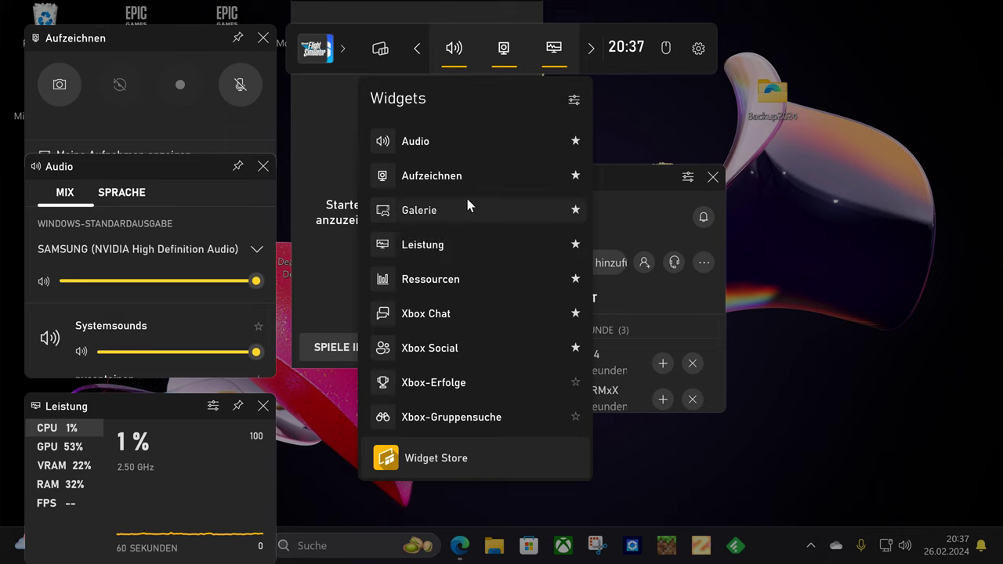
left_click(576, 383)
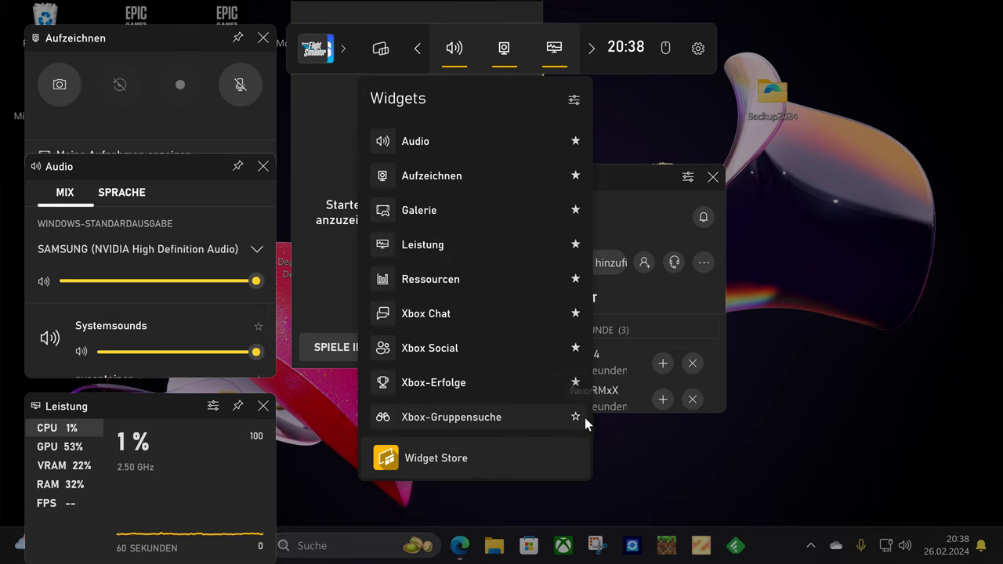
left_click(580, 417)
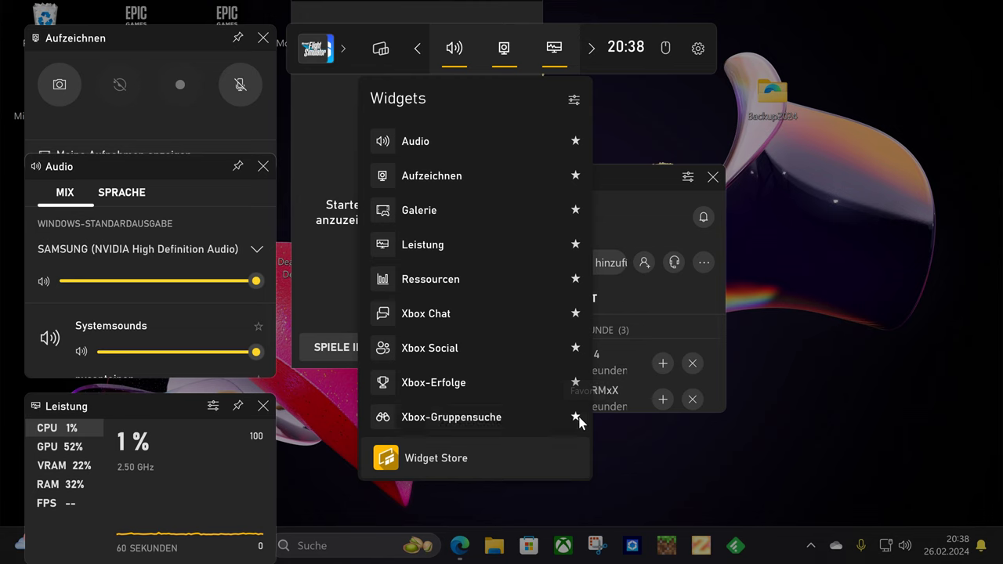
Open the Widget Store and look through the available widgets to the end of the list.
left_click(517, 462)
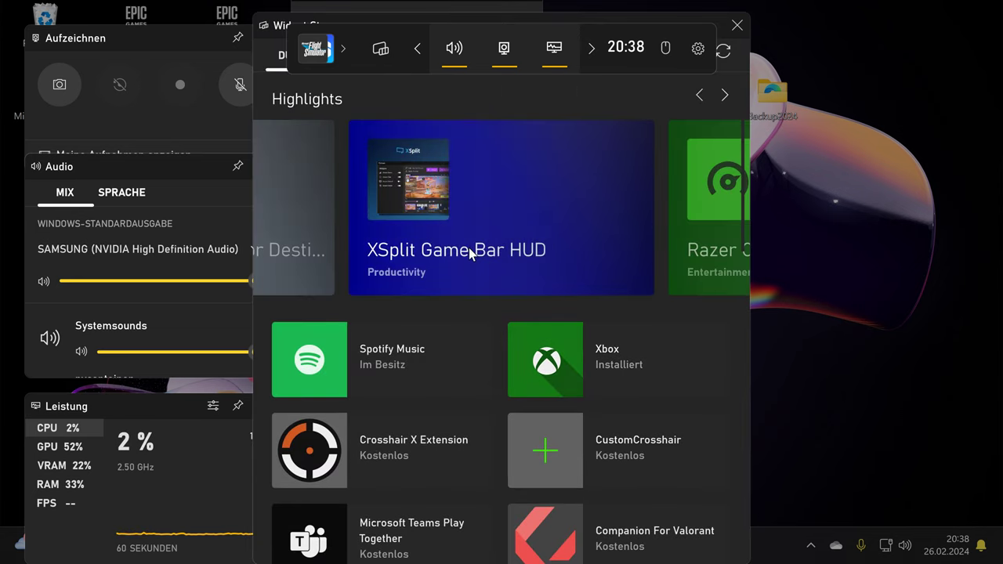
scroll(517, 345, "down", 3)
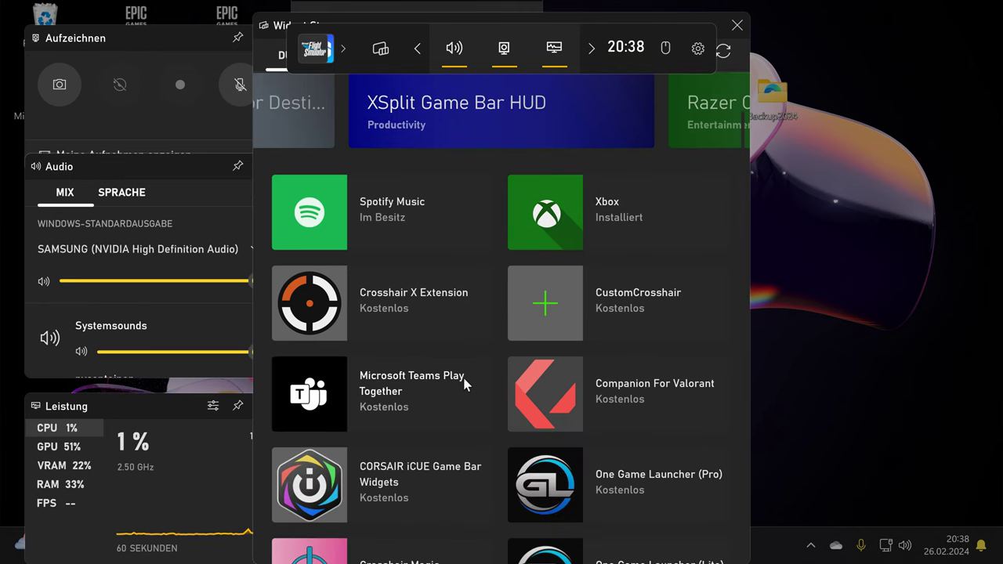
scroll(598, 379, "down", 3)
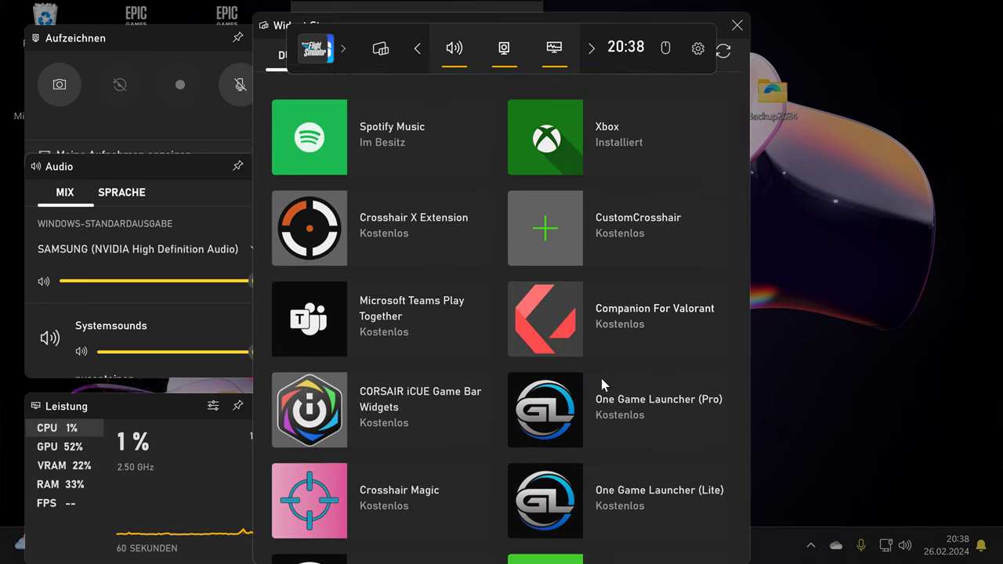
scroll(596, 376, "down", 5)
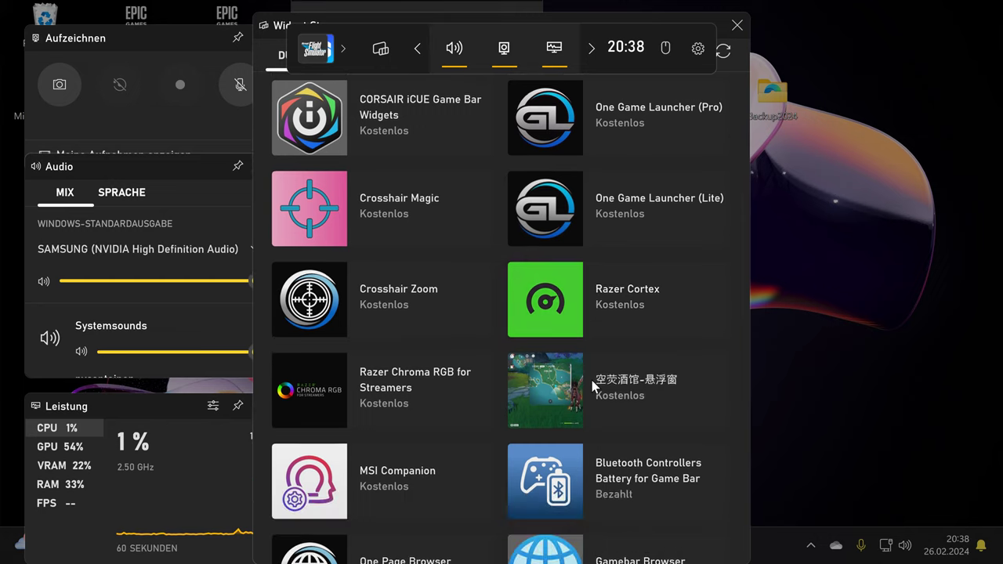
scroll(591, 379, "down", 5)
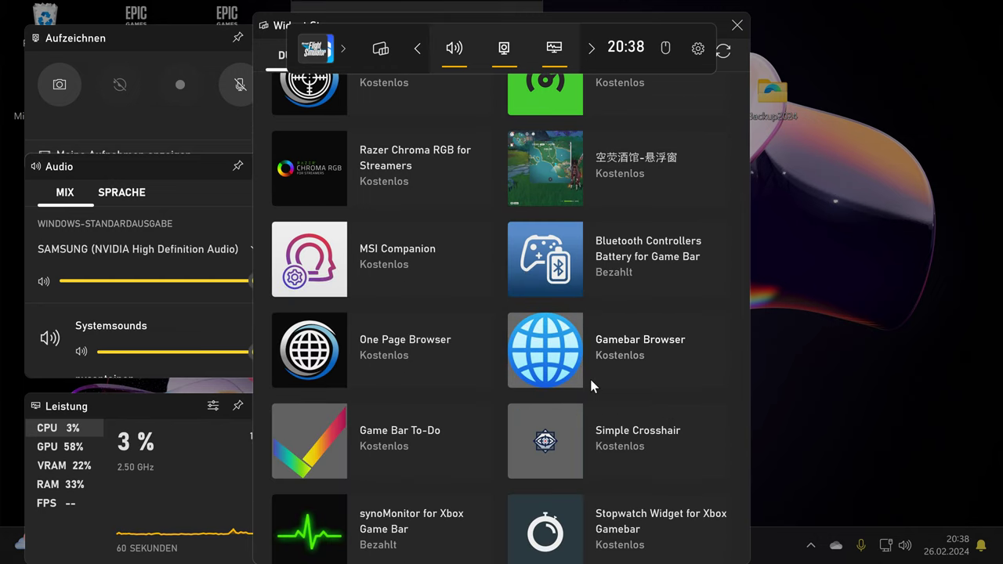
scroll(591, 380, "down", 3)
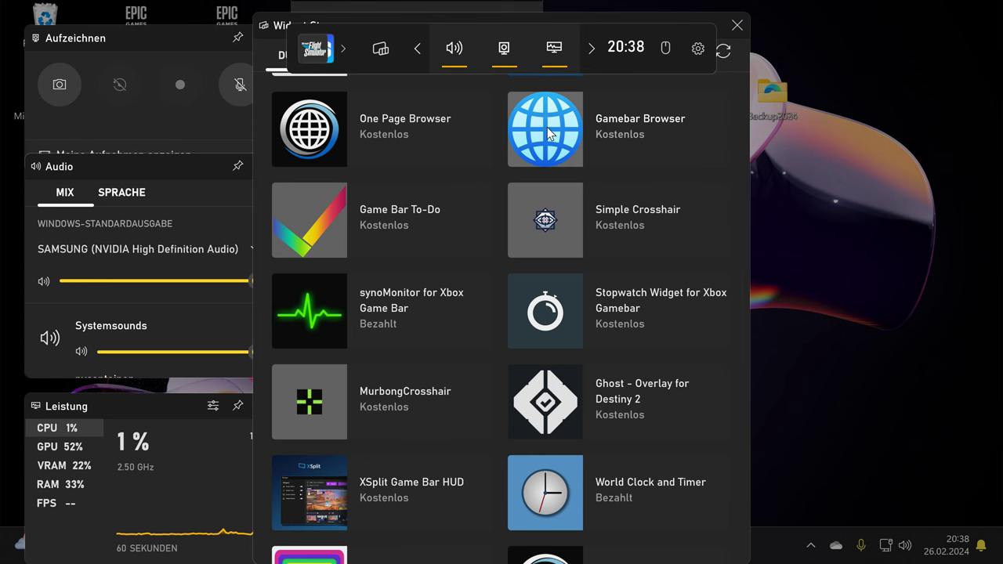
scroll(571, 219, "down", 7)
scroll(571, 232, "down", 4)
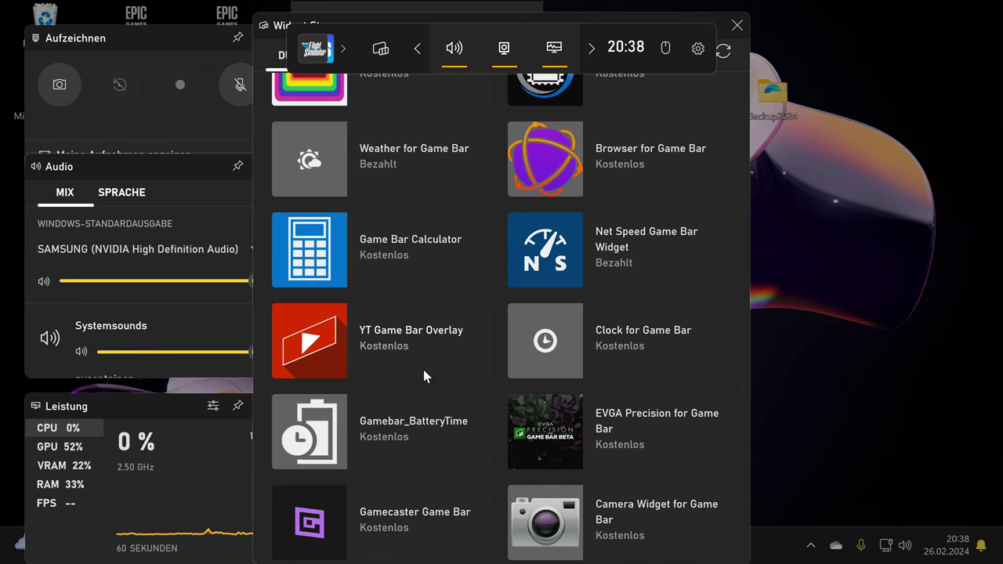
scroll(468, 365, "down", 7)
scroll(520, 343, "down", 4)
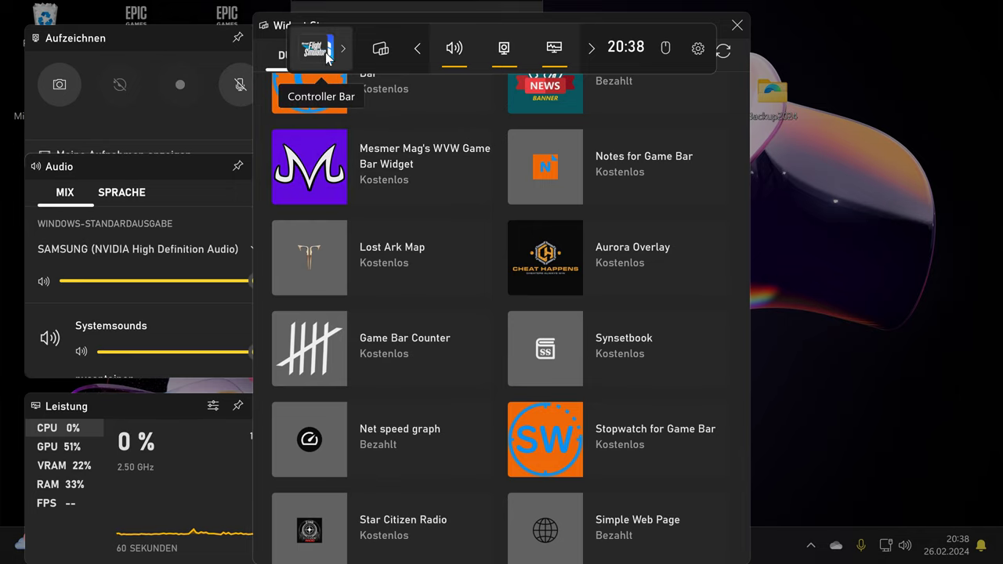
scroll(420, 114, "down", 3)
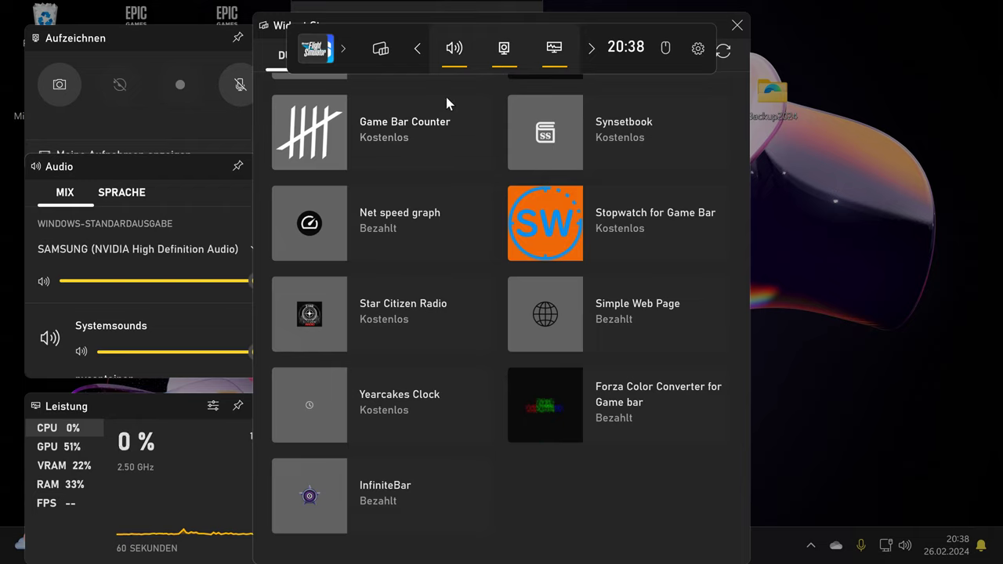
Check the widget list briefly, and preview the Galerie and Ressourcen widgets by showing and hiding them.
left_click(375, 49)
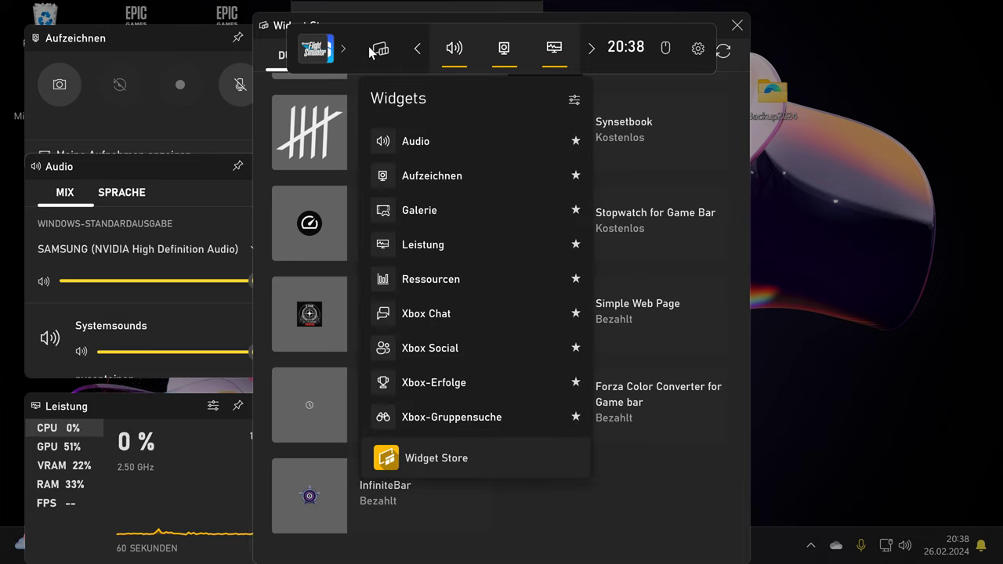
left_click(371, 52)
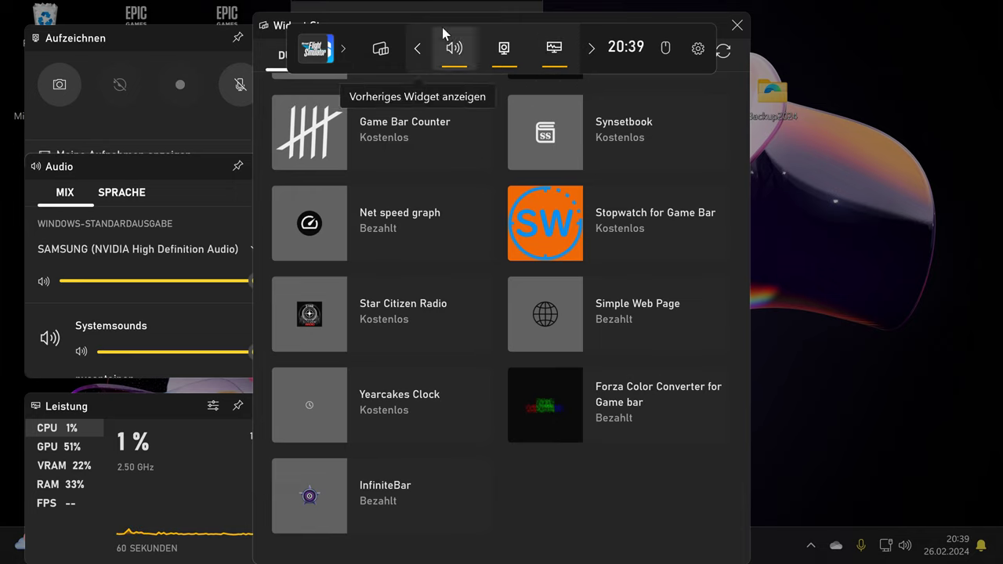
left_click(591, 48)
left_click(503, 48)
left_click(503, 49)
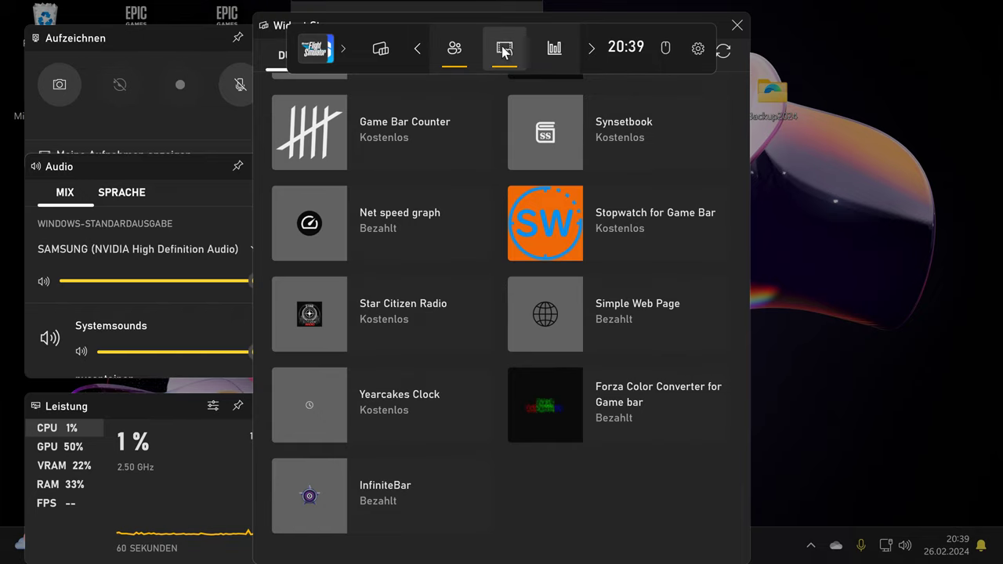
left_click(552, 49)
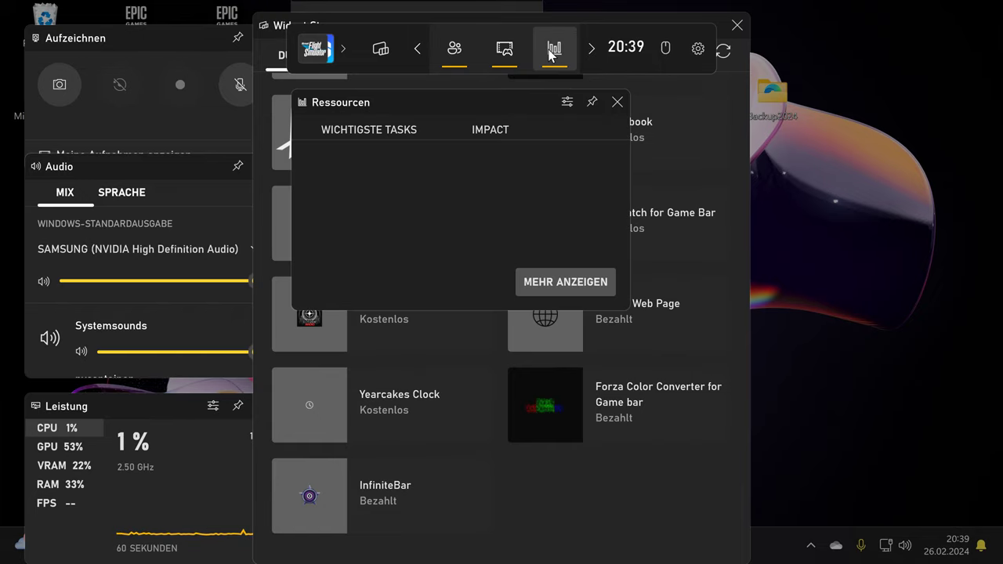
left_click(552, 49)
left_click(552, 49)
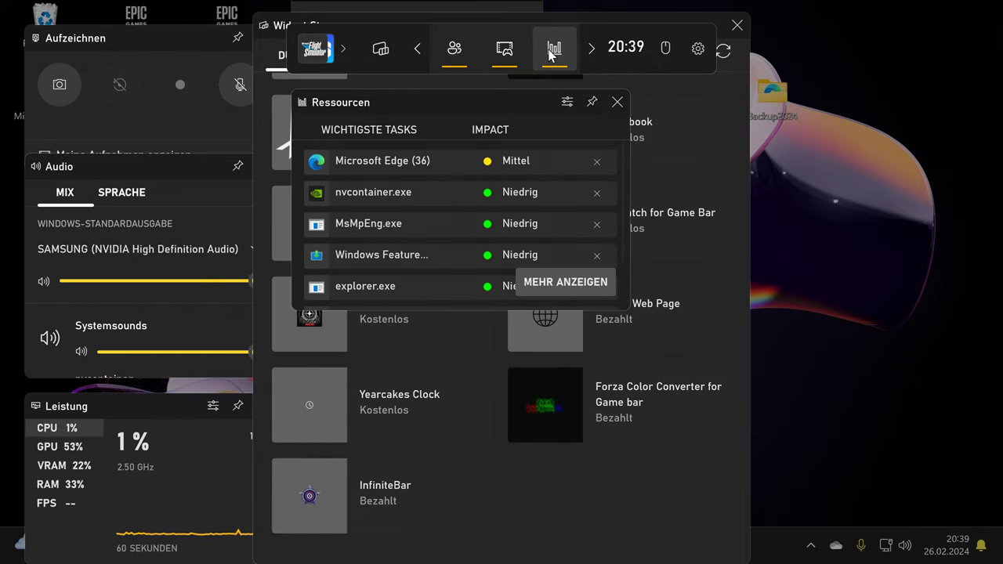
left_click(552, 49)
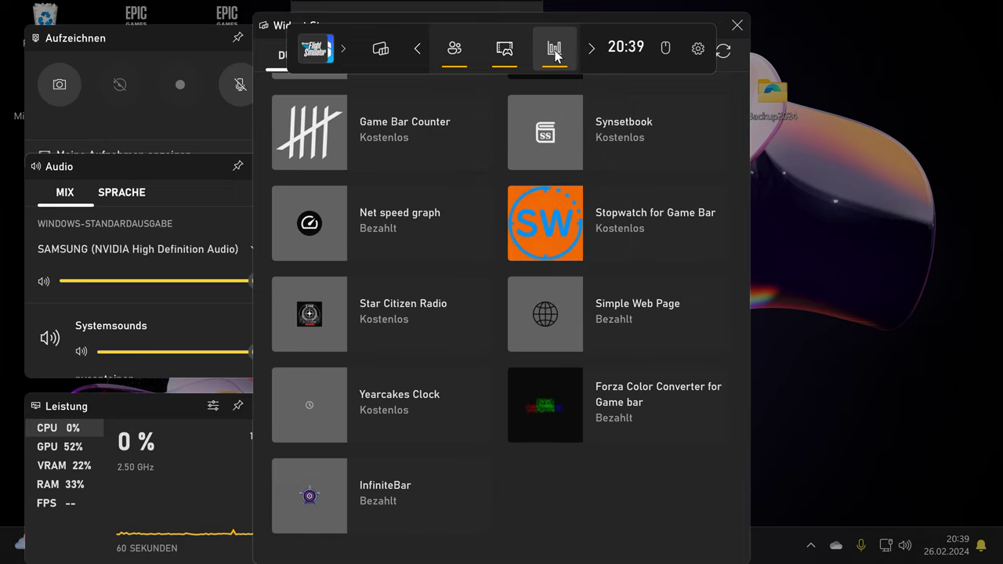
Move on to the remaining favourites and preview the Xbox-Erfolge and Xbox-Gruppensuche widgets by showing and hiding them.
left_click(591, 50)
left_click(590, 50)
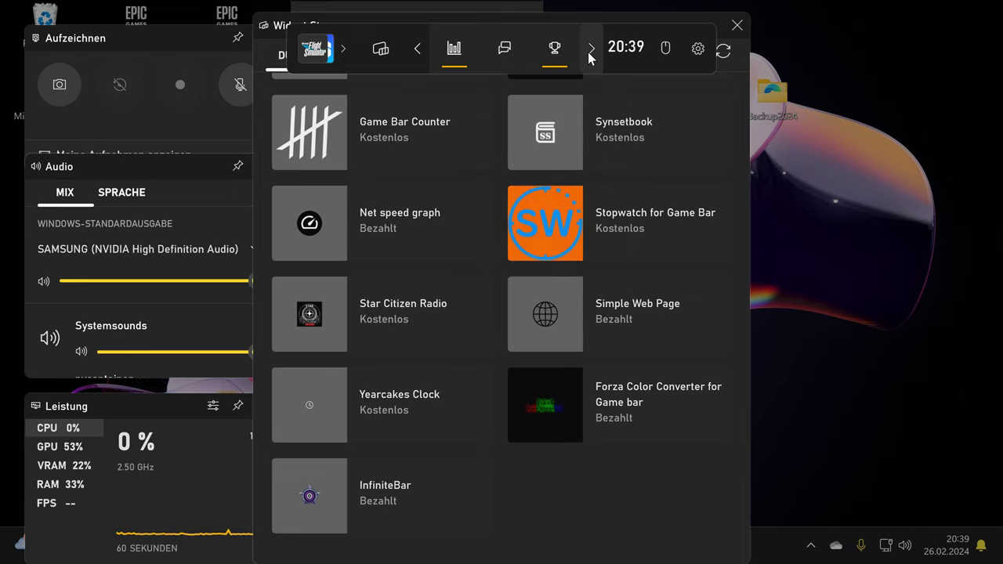
left_click(590, 50)
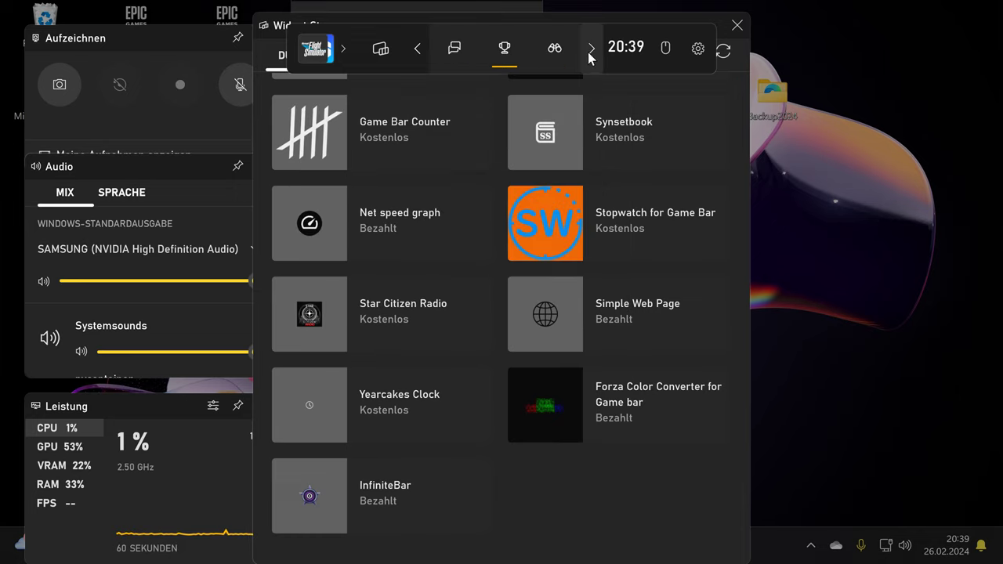
left_click(505, 48)
left_click(505, 48)
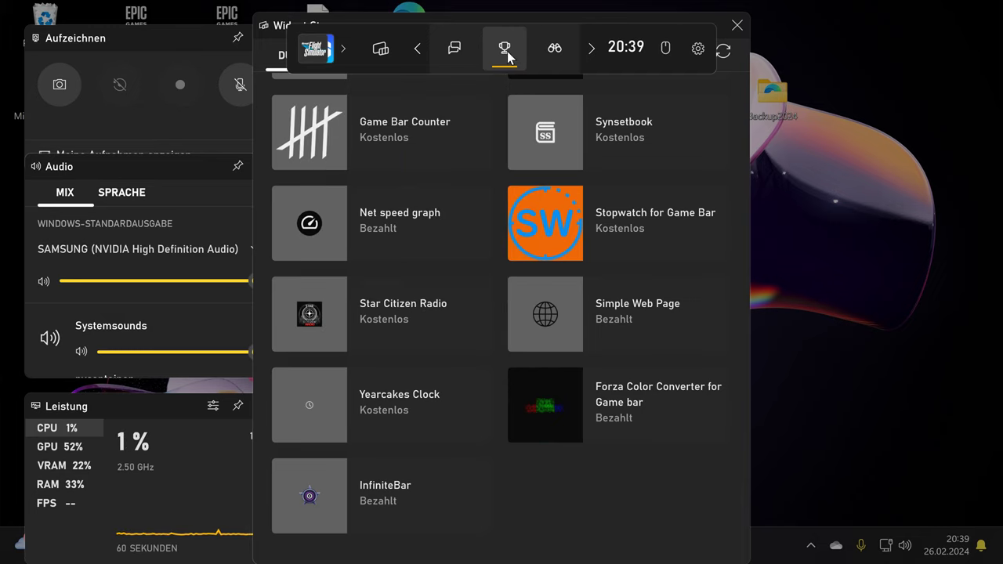
left_click(547, 57)
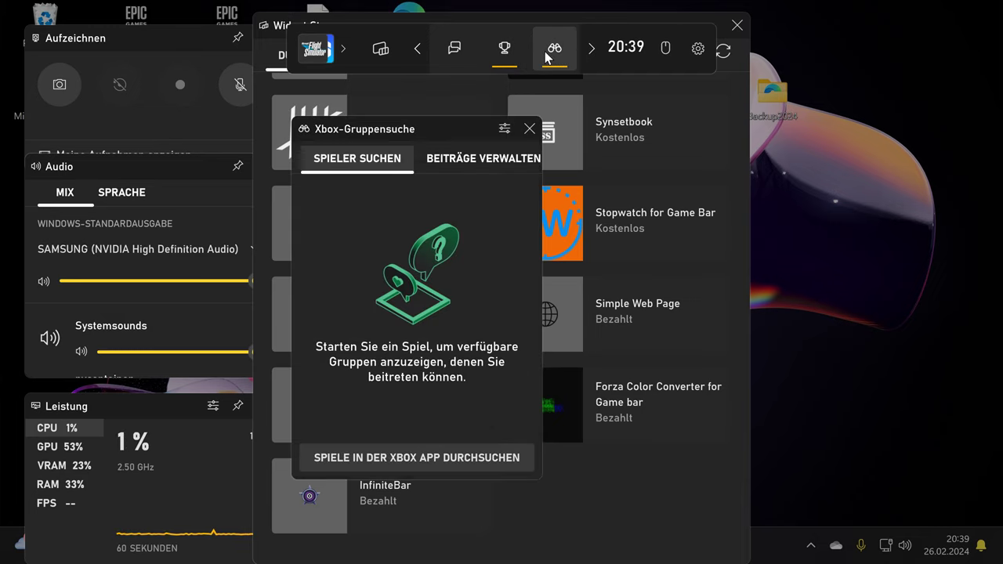
left_click(552, 52)
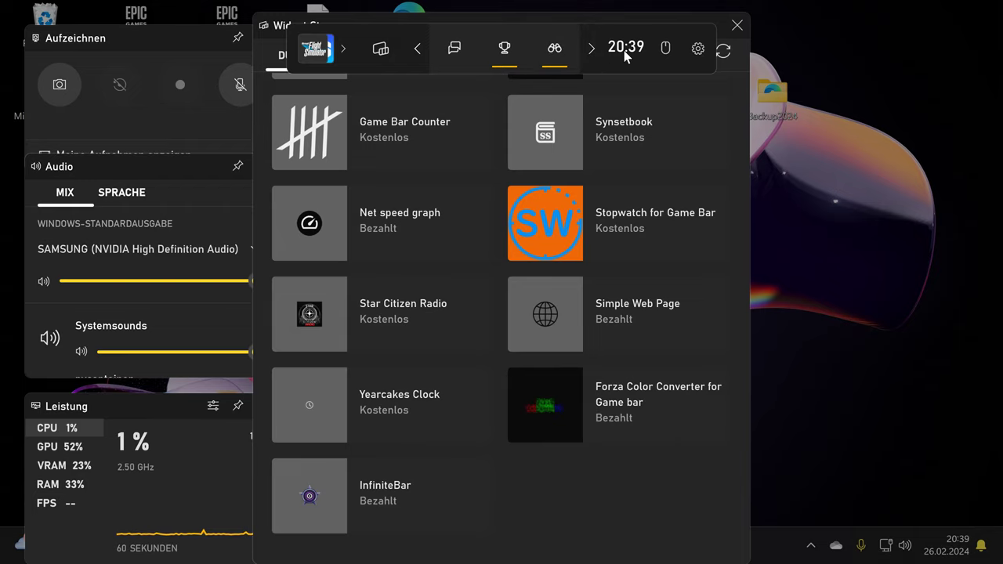
Close the Widget Store, look at the bar of games and launchers, and return to the Xbox-Startleiste to try its mouse option.
left_click(737, 25)
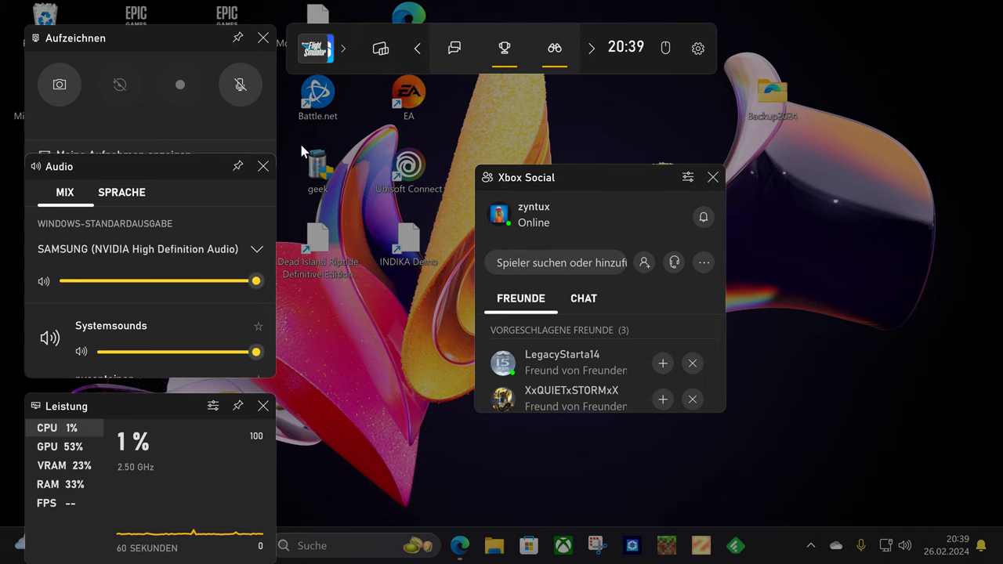
left_click(337, 59)
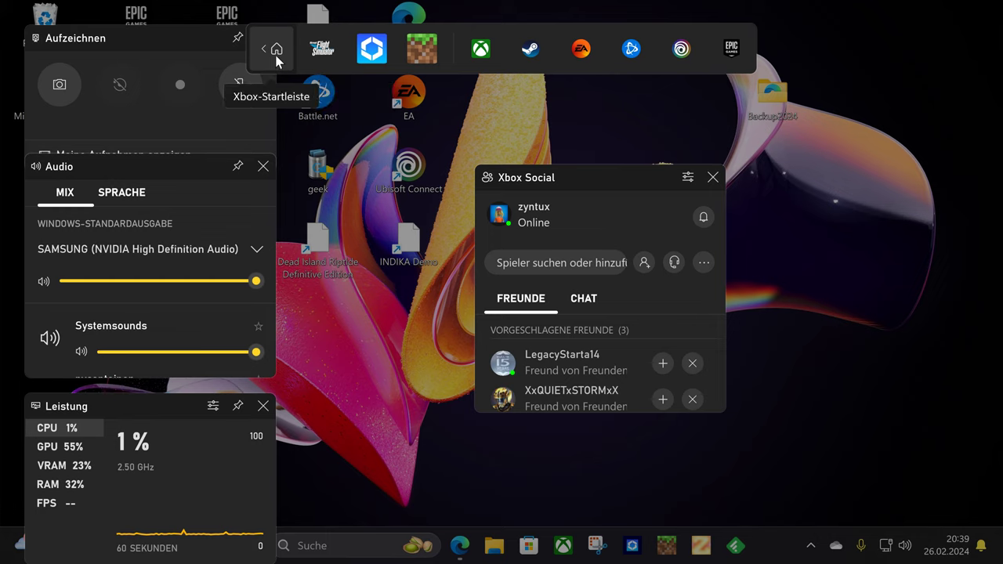
left_click(274, 50)
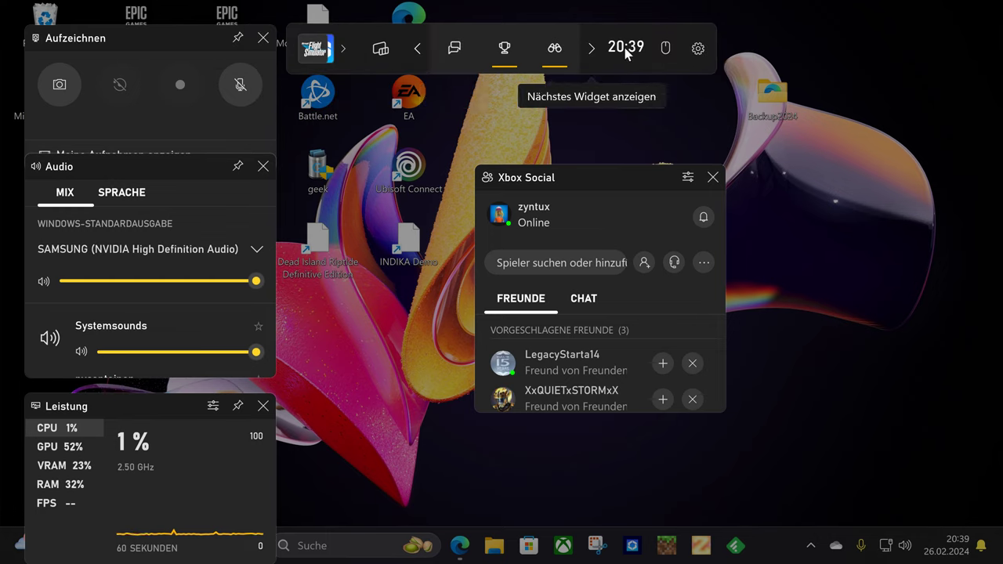
left_click(665, 51)
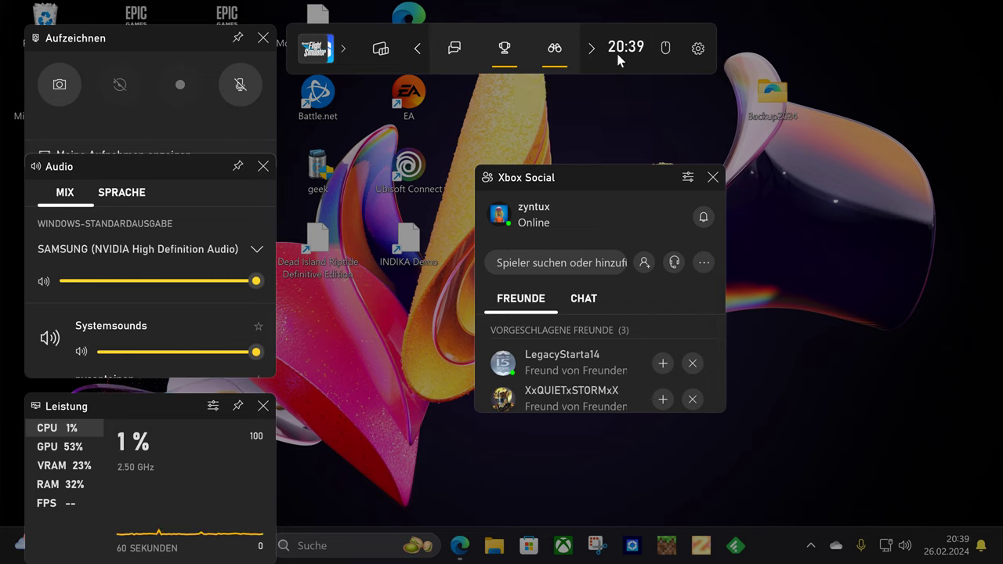
Open the Game Bar settings to view the general options, check the game launcher bar again, and close the settings.
left_click(698, 50)
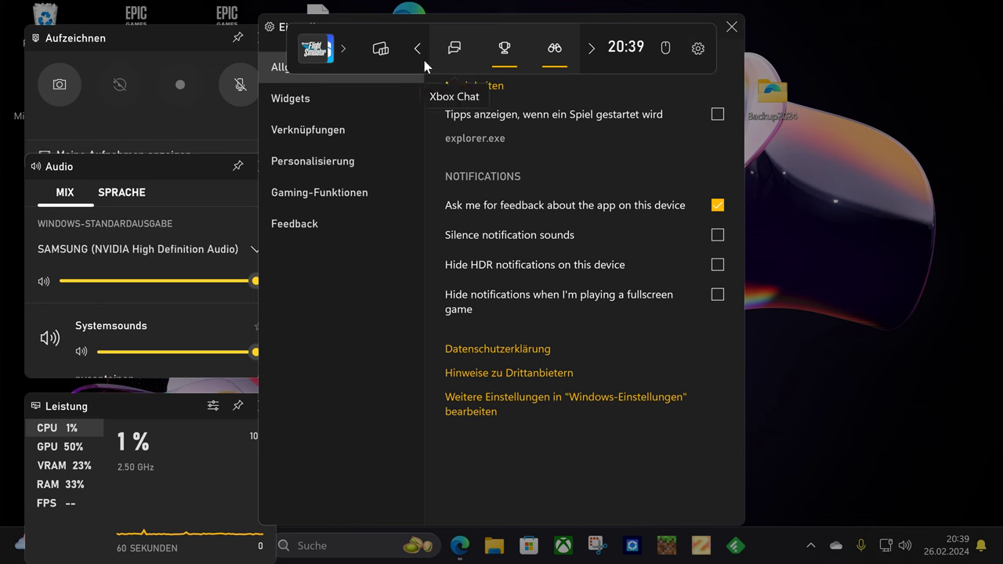
left_click(316, 48)
left_click(278, 53)
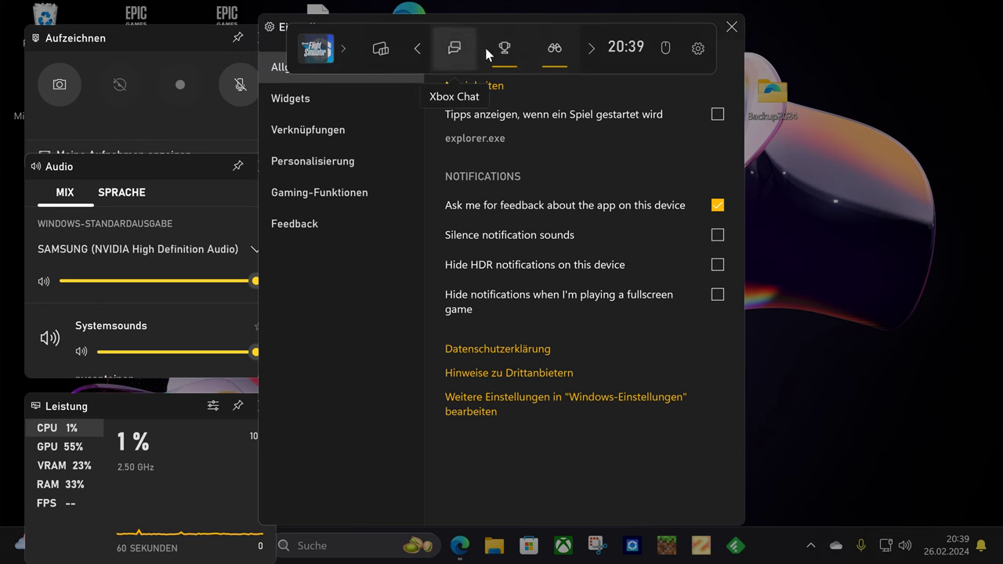
left_click(731, 25)
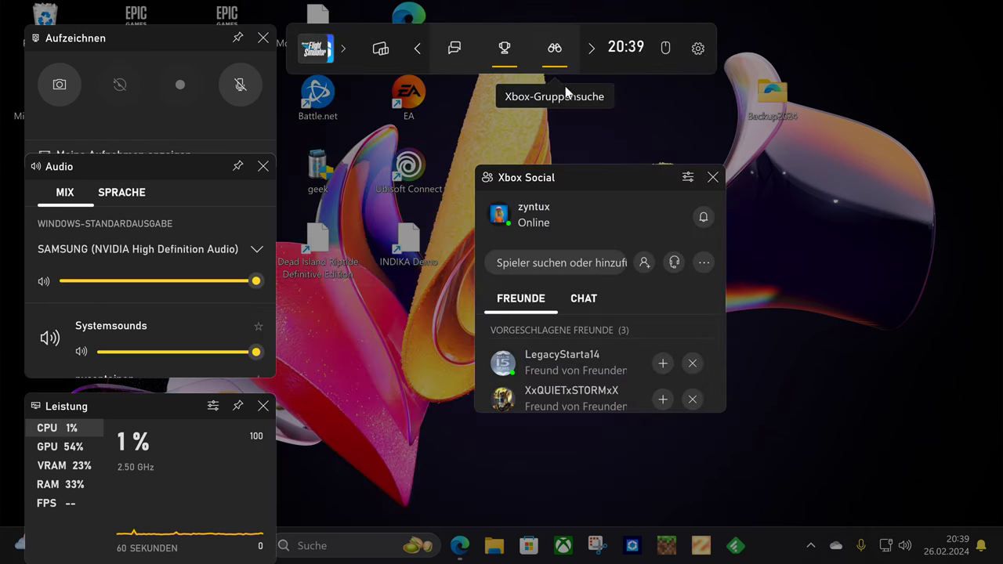
Move the Xbox Social widget clear of the desktop centre and view its Zuletzt gespielt mit list before returning to the friends overview.
left_click_drag(565, 171, 726, 119)
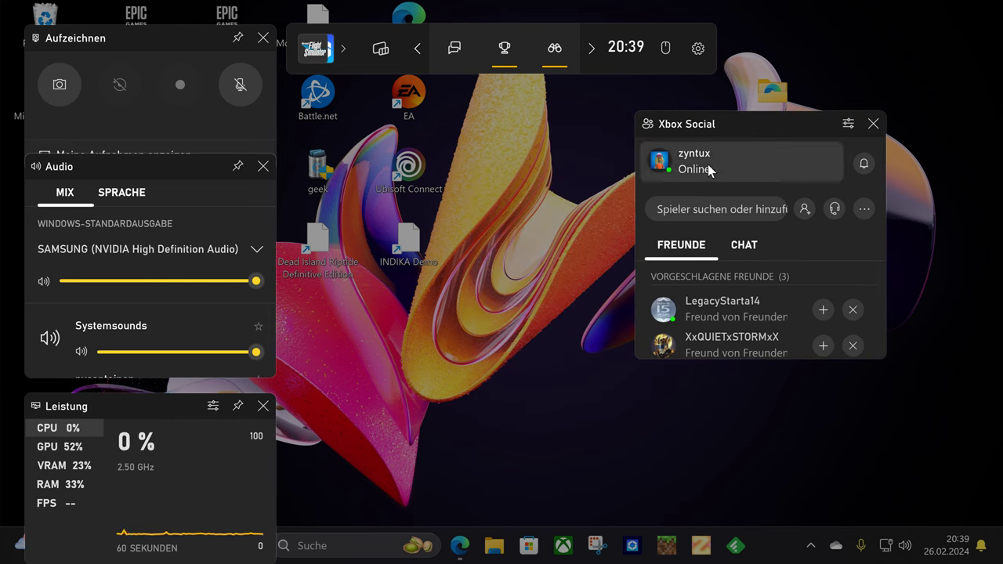
left_click_drag(756, 130, 824, 66)
left_click(806, 279)
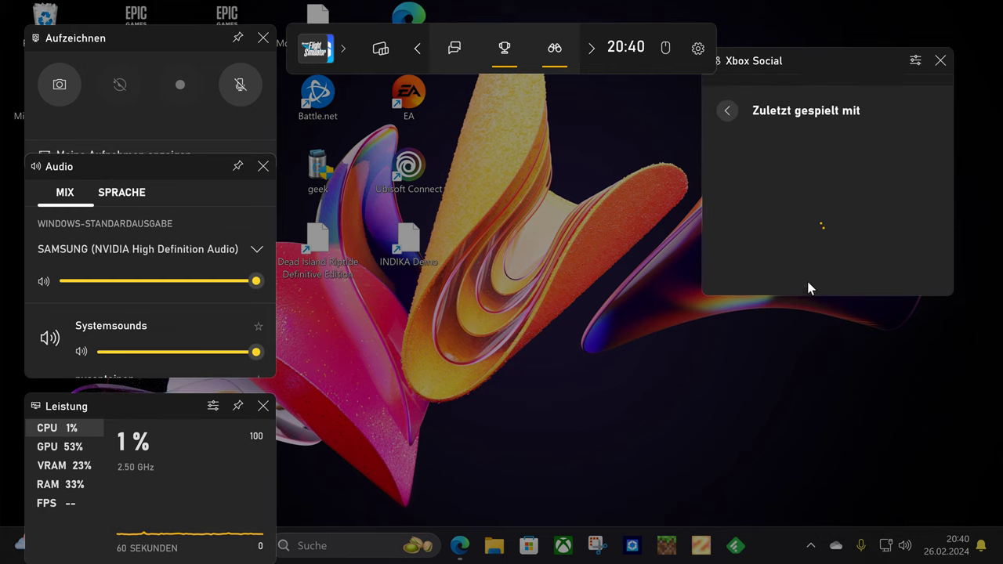
left_click(728, 98)
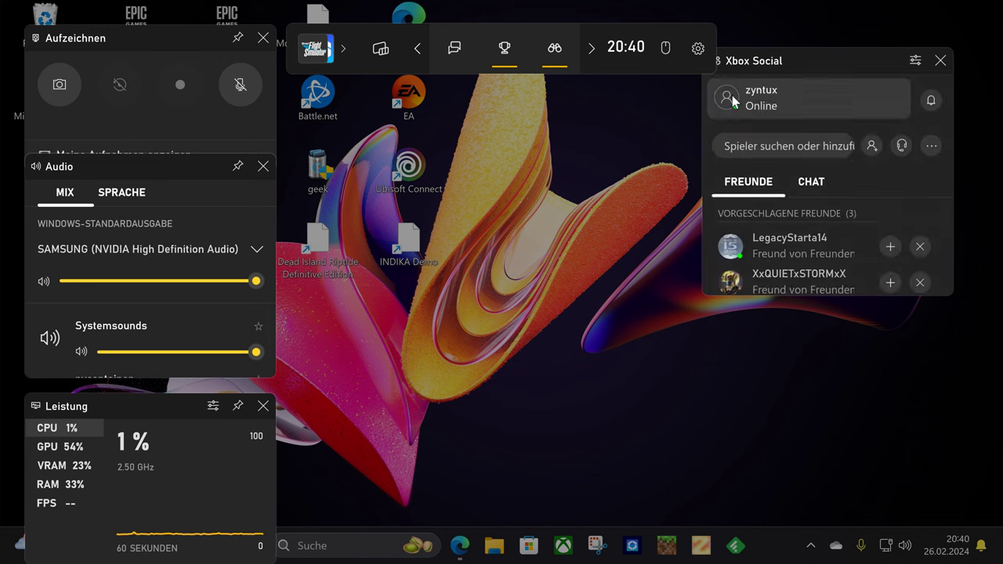
View the own profile from Xbox Social in the Xbox app, close that app, and reopen the Game Bar.
left_click(794, 101)
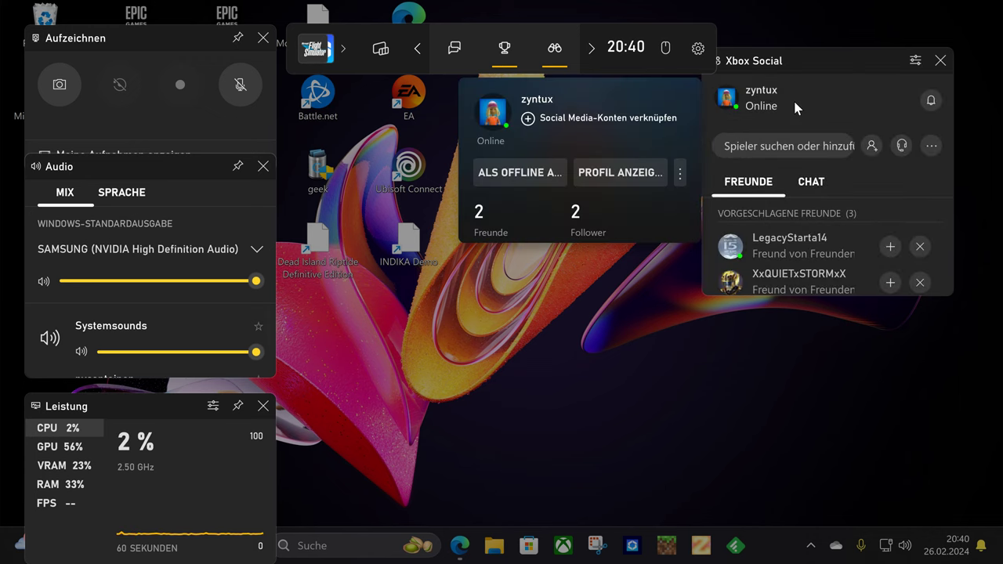
left_click(600, 175)
left_click(727, 223)
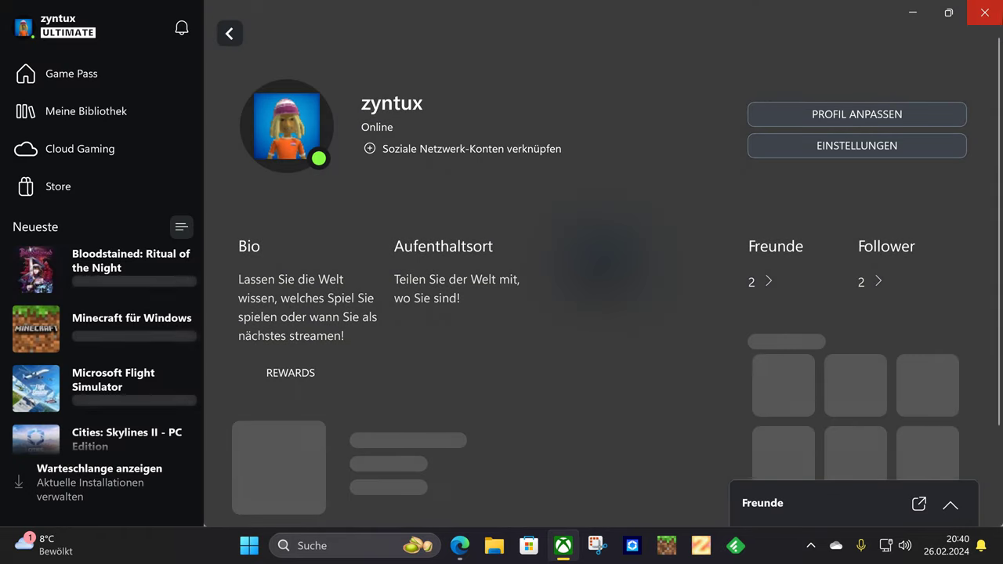
left_click(985, 13)
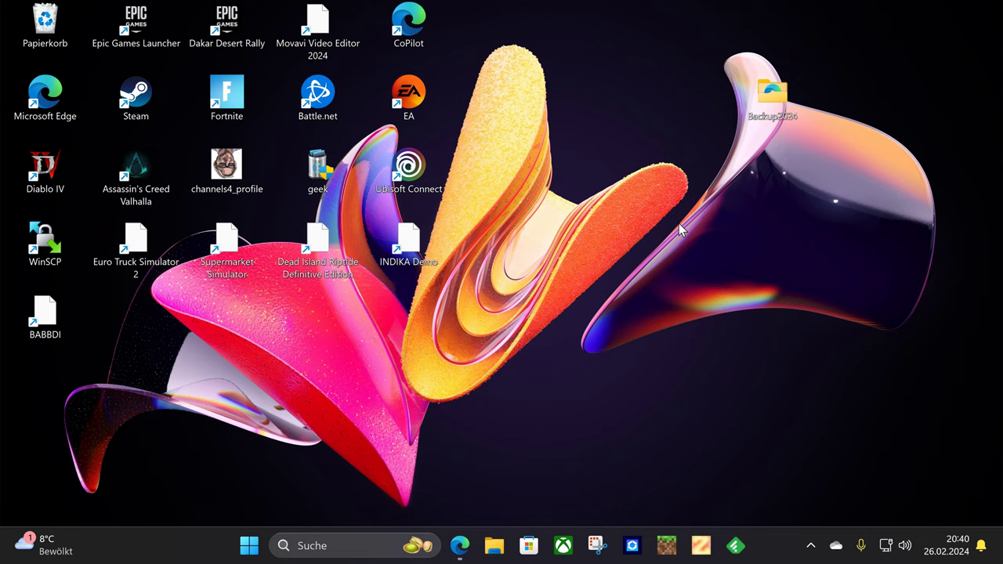
key("super+g")
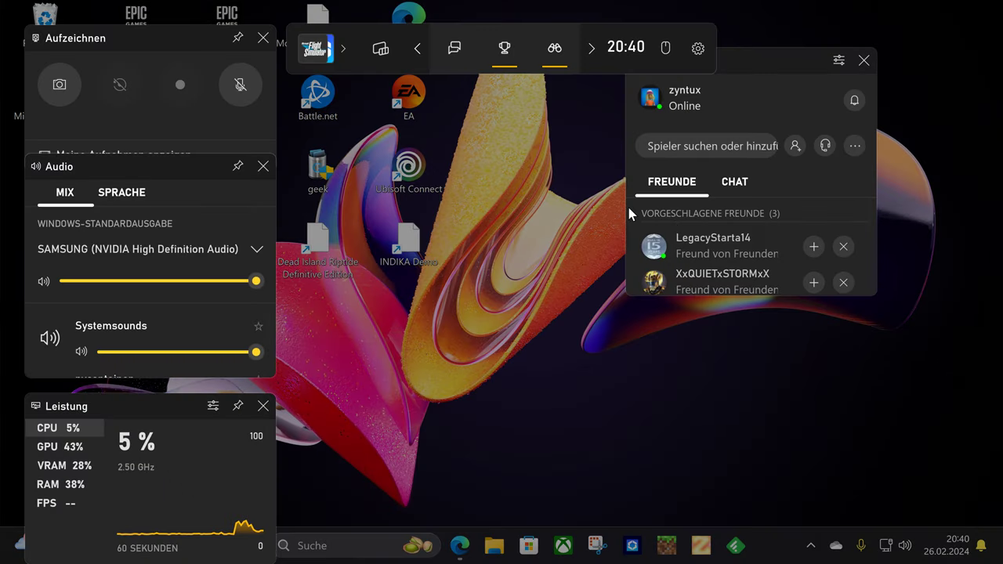
Rearrange the Xbox Social, Aufzeichnen and Leistung widgets so that their contents are fully uncovered.
left_click_drag(748, 63, 785, 108)
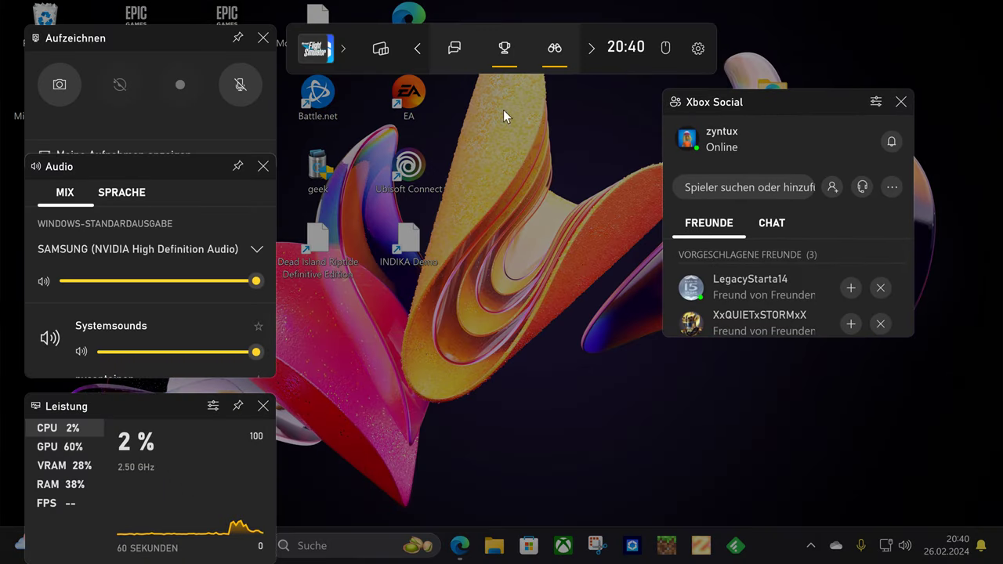
mouse_move(166, 30)
left_mouse_down()
mouse_move(180, 31)
mouse_move(152, 22)
left_mouse_up()
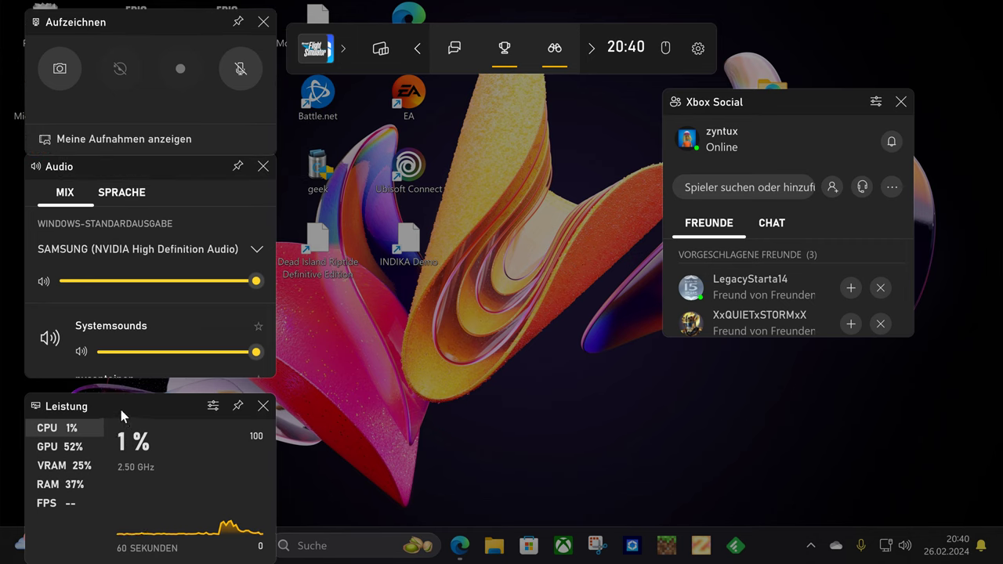
left_click_drag(120, 405, 137, 398)
Examine the CPU, GPU, VRAM, RAM and FPS readings one by one in the Leistung widget.
left_click(83, 438)
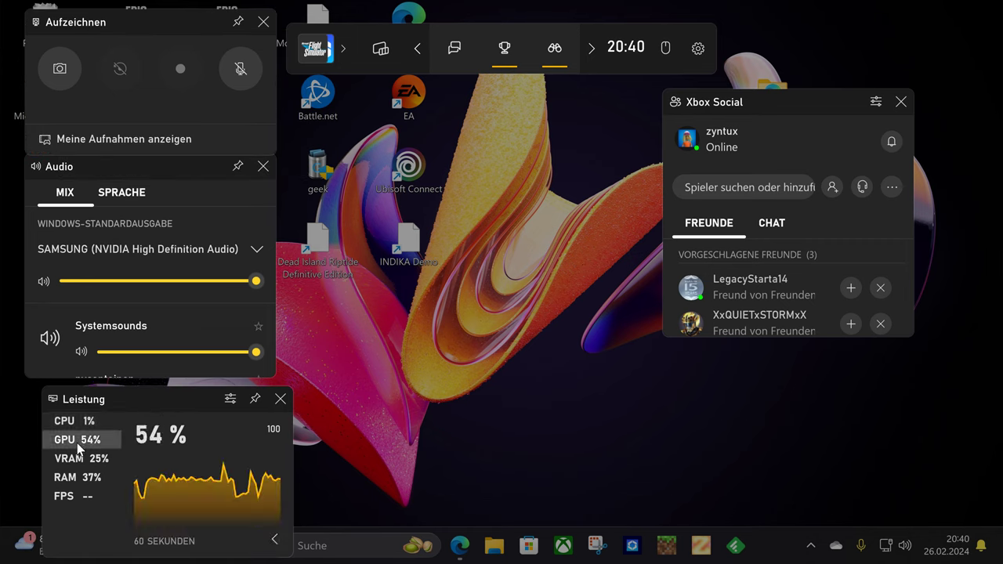
left_click(86, 421)
left_click(90, 458)
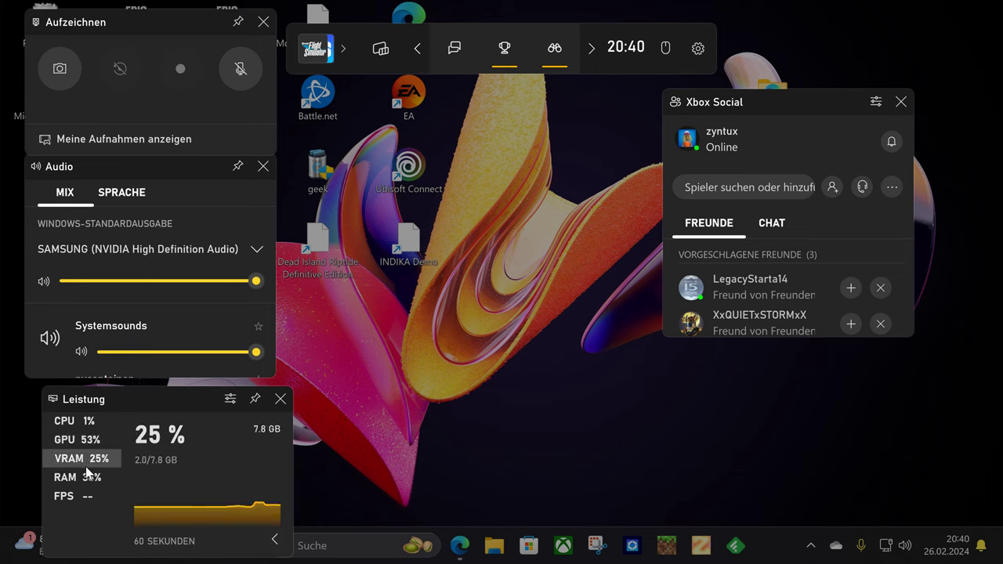
left_click(76, 442)
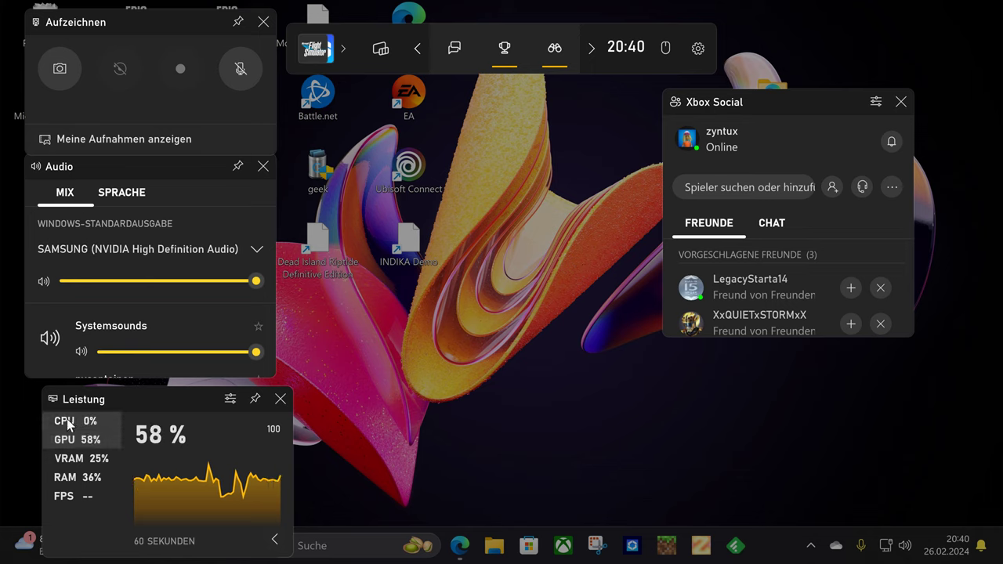
left_click(83, 460)
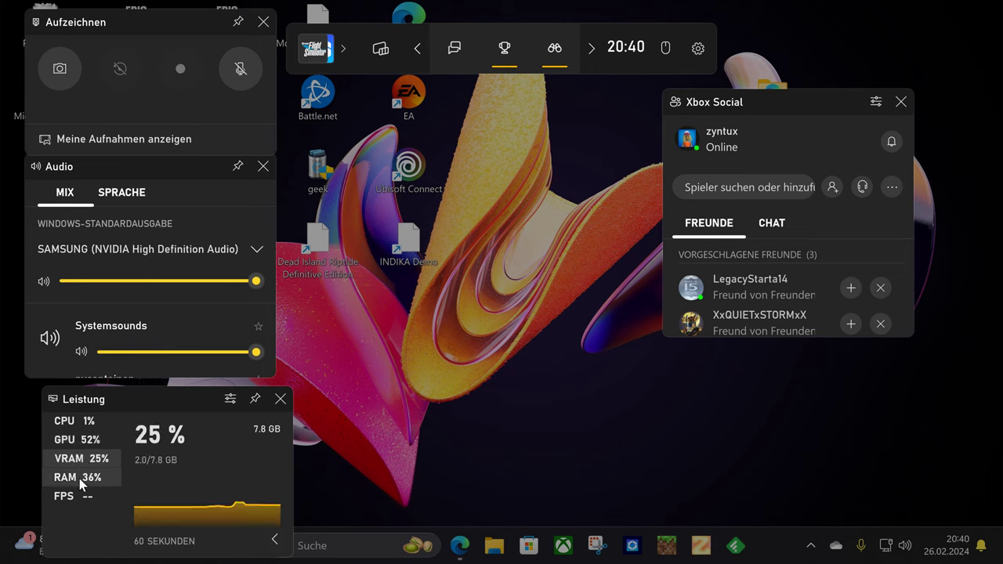
left_click(82, 480)
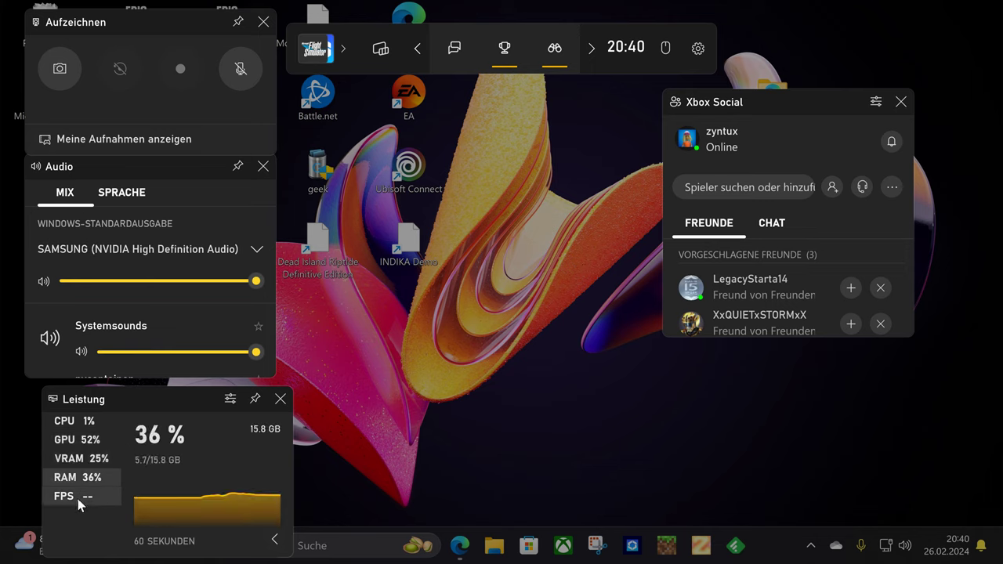
left_click(78, 498)
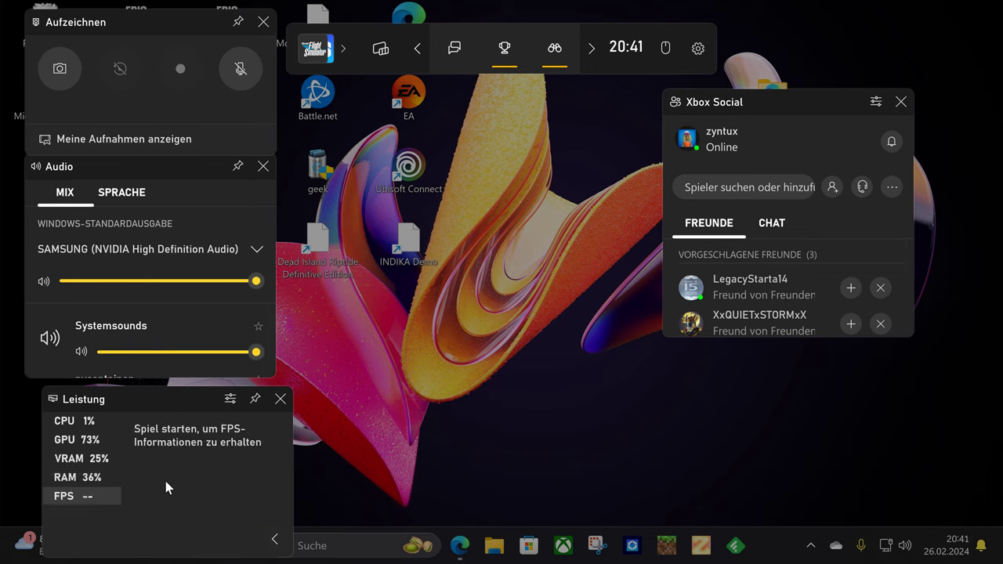
Review the Leistung widget's options, keeping the diagram position at Rechts and toggling the VRAM metric off and on again.
left_click(230, 400)
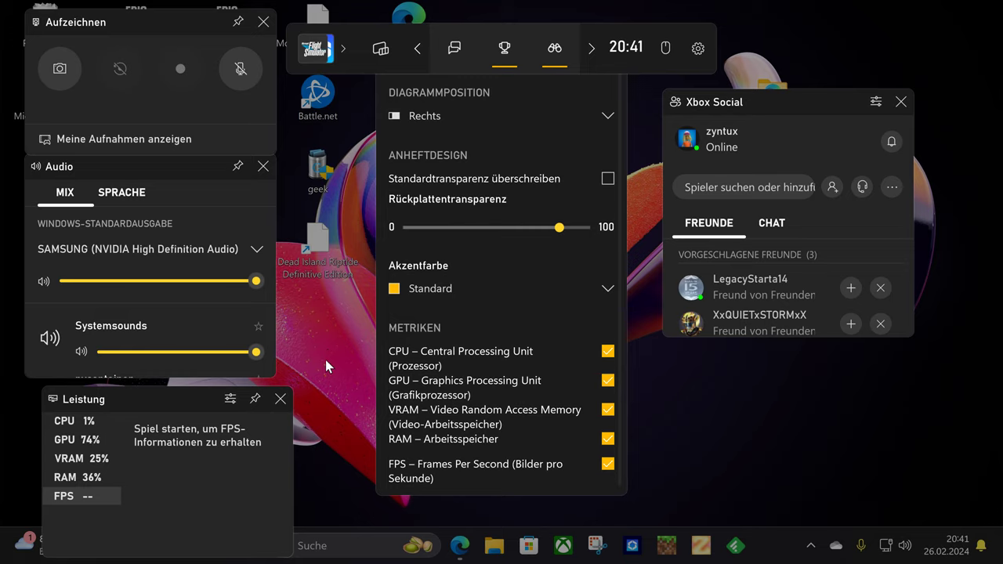
left_click(483, 115)
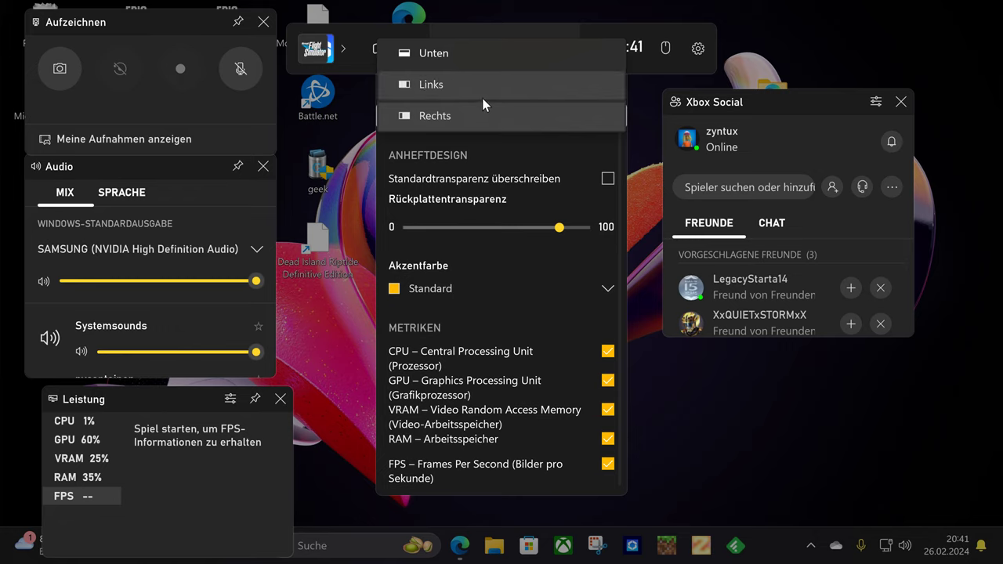
left_click(489, 119)
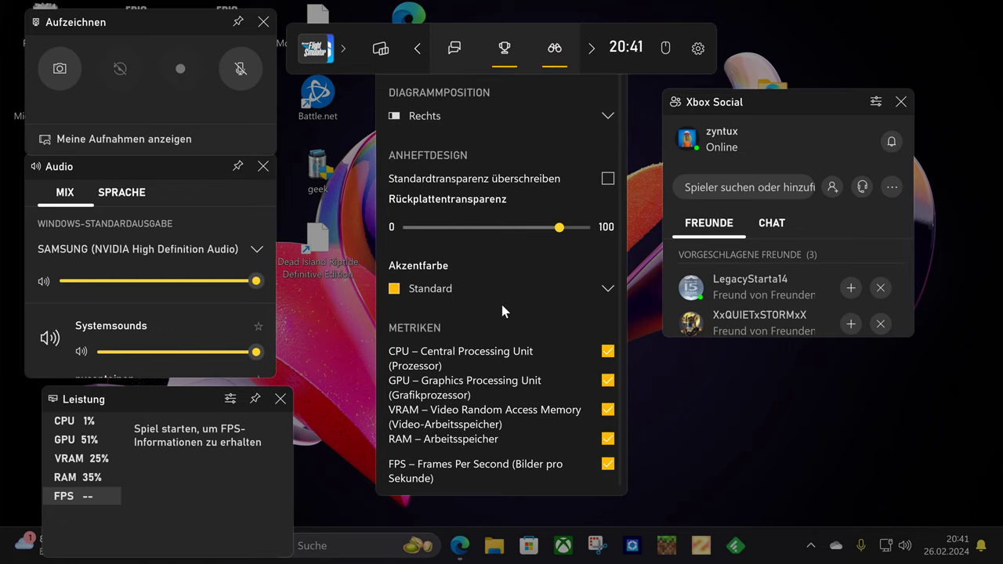
scroll(505, 305, "down", 1)
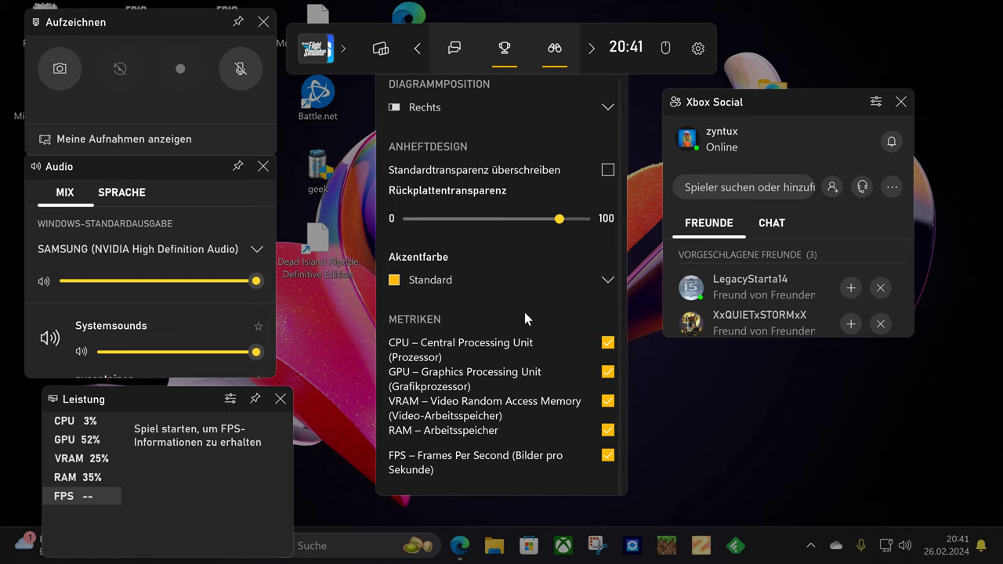
left_click(607, 402)
left_click(608, 402)
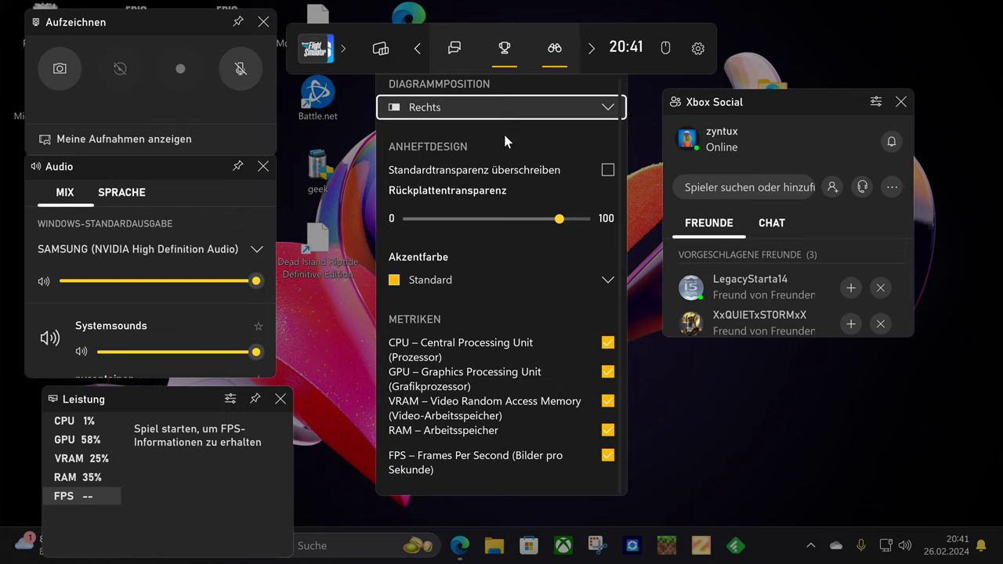
Open the Xbox Social settings, look through the Konto page with its linked accounts, and close them.
left_click(875, 101)
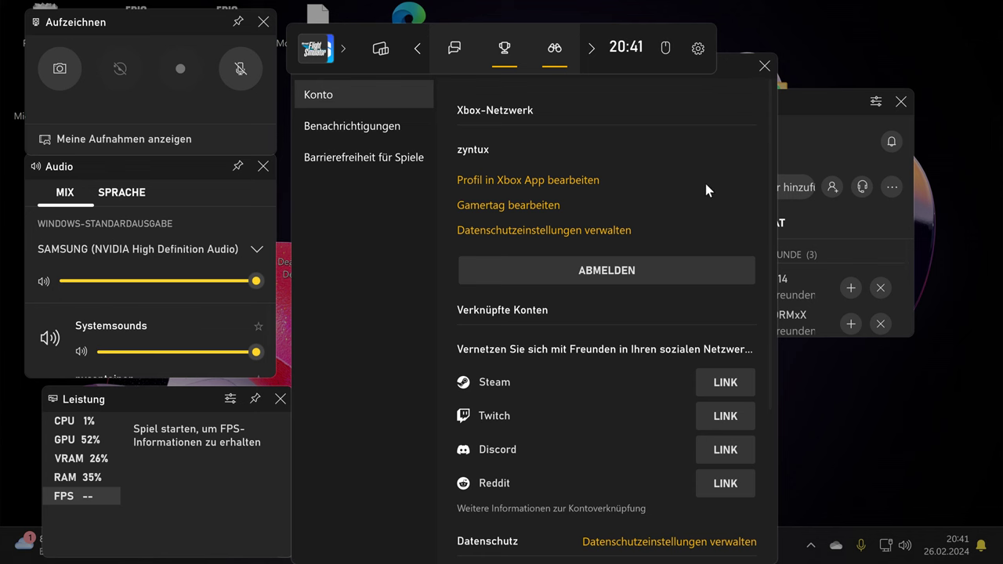
scroll(662, 208, "down", 3)
left_click(764, 65)
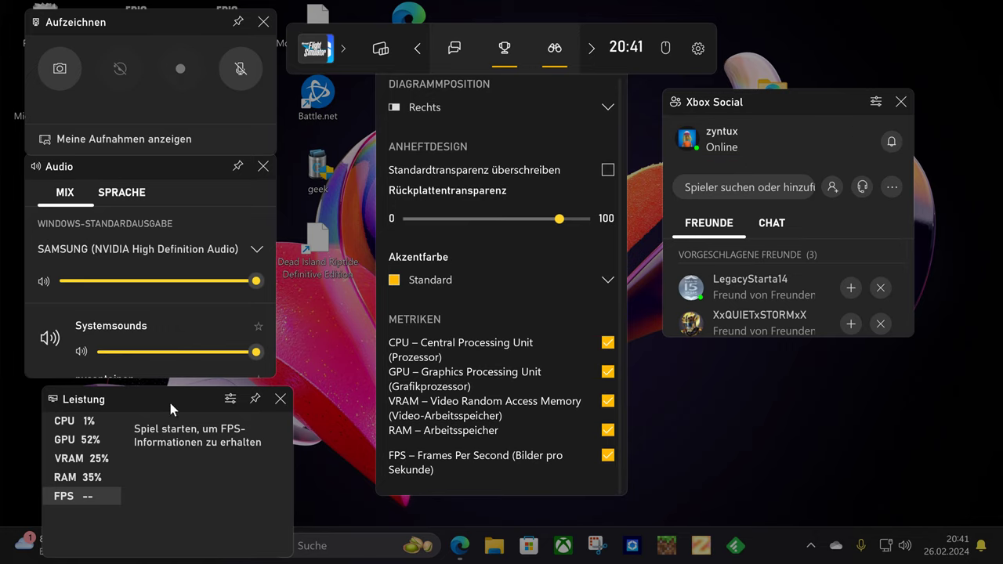
Move the Audio widget away from Aufzeichnen and review the input and communication devices under SPRACHE.
left_click_drag(141, 166, 188, 212)
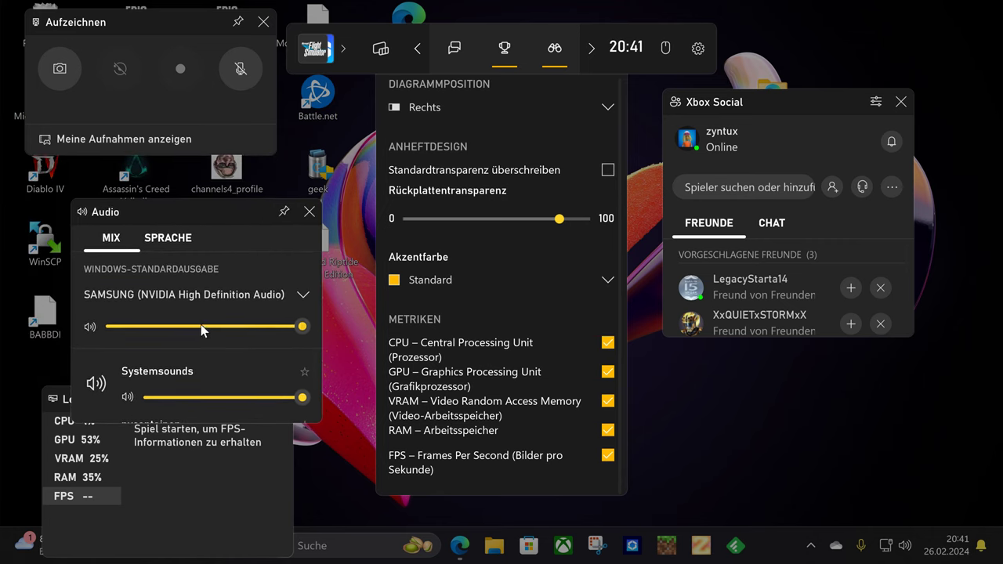
left_click(180, 239)
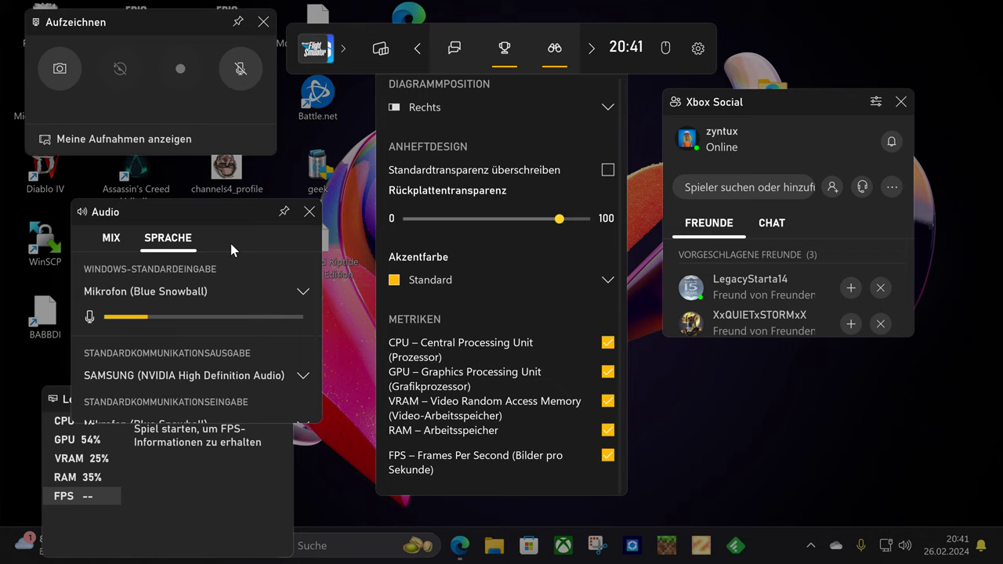
scroll(131, 361, "down", 1)
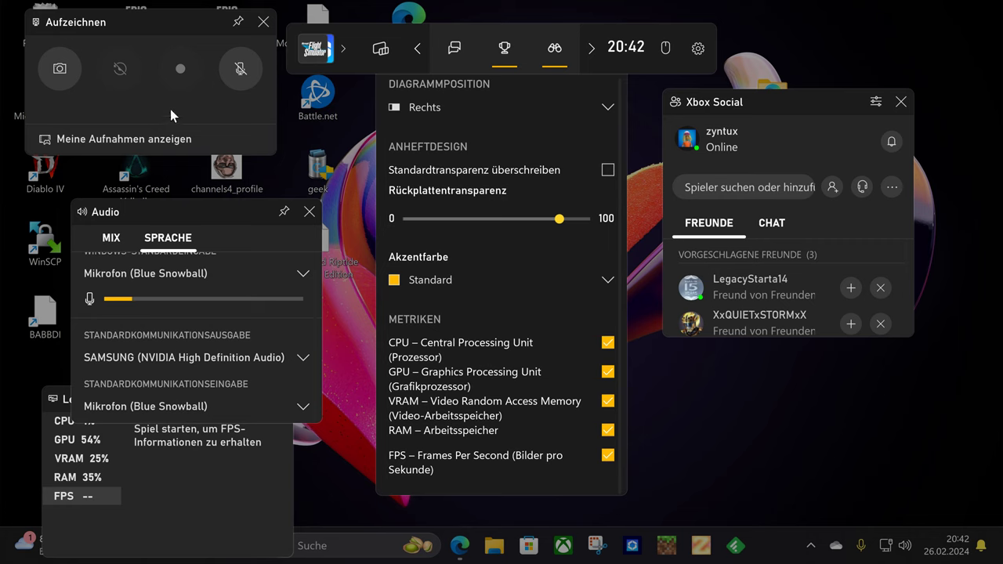
Close the Audio and Leistung widgets and move the Aufzeichnen widget further down the desktop.
left_click(309, 211)
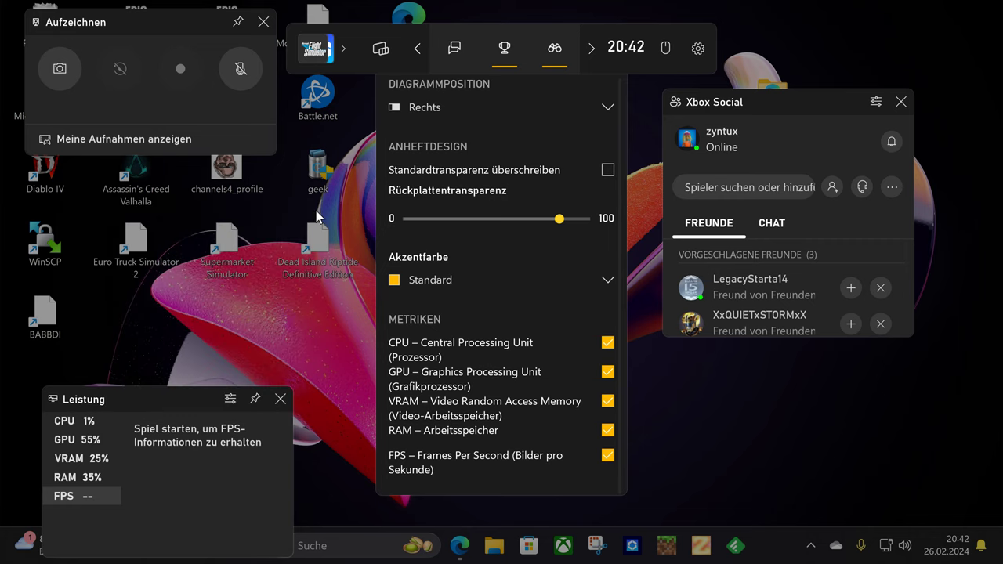
left_click(281, 399)
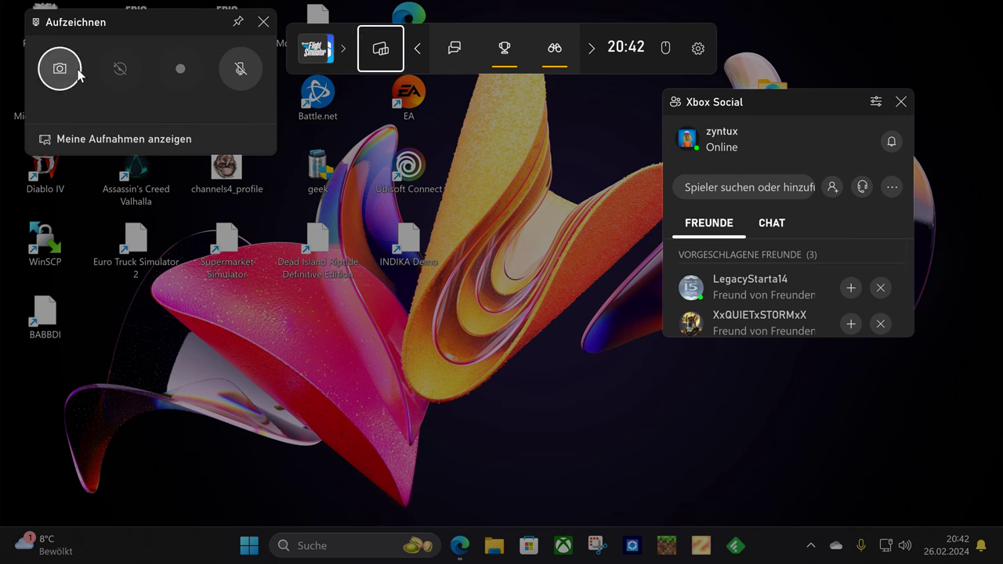
left_click_drag(137, 27, 177, 143)
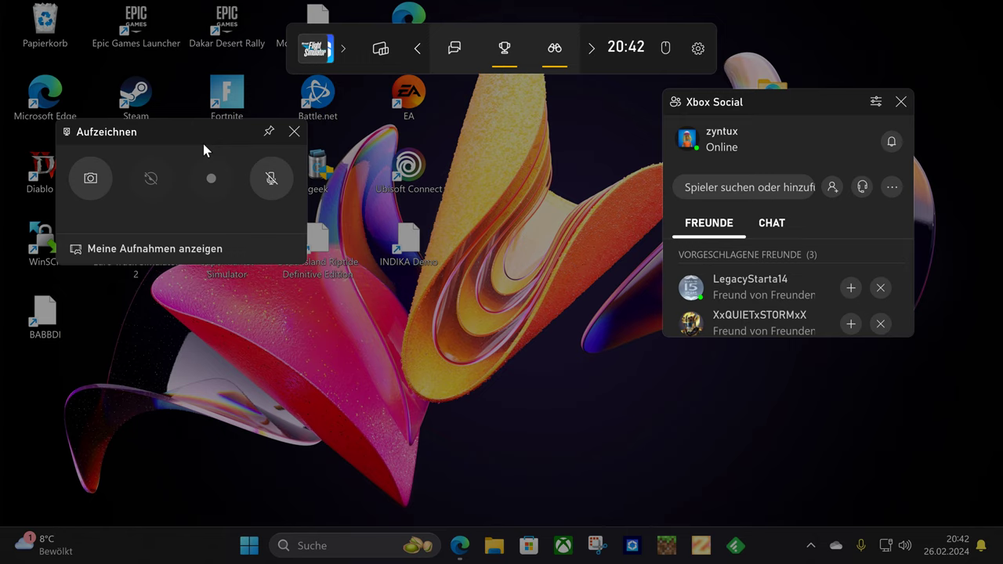
View the saved recordings from the Aufzeichnen widget, close the Galerie, and move the widget to the desktop's upper-left corner.
left_click(172, 256)
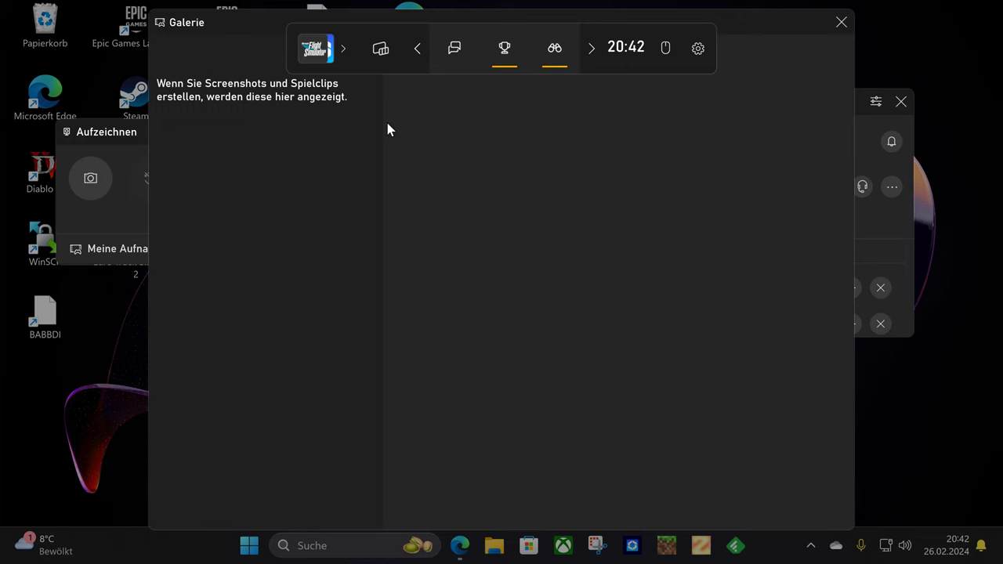
key("Escape")
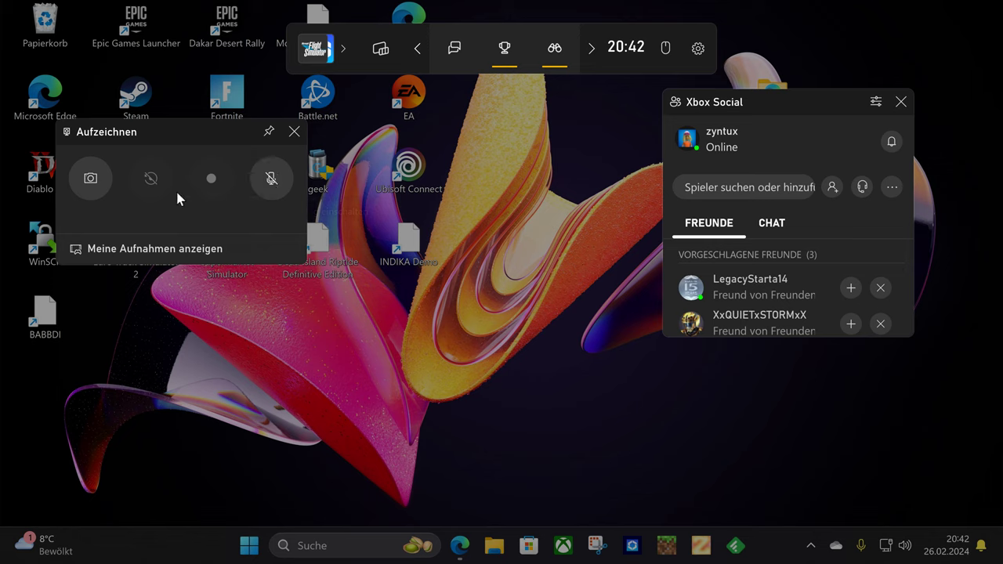
left_click_drag(188, 135, 172, 72)
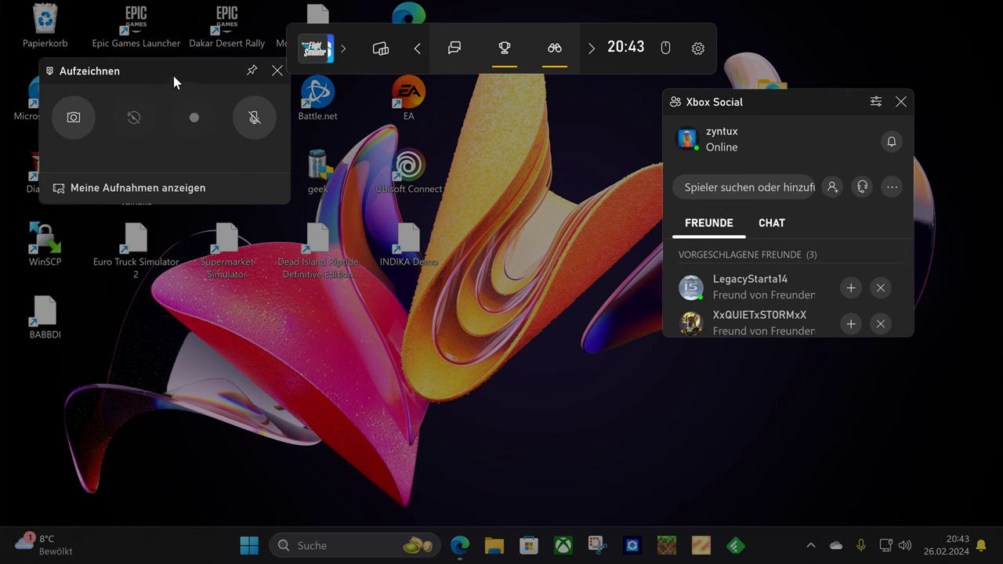
In the Game Bar's general settings, enable "Tipps anzeigen, wenn ein Spiel gestartet wird" and disable "Ask me for feedback about the app on this device".
left_click(697, 50)
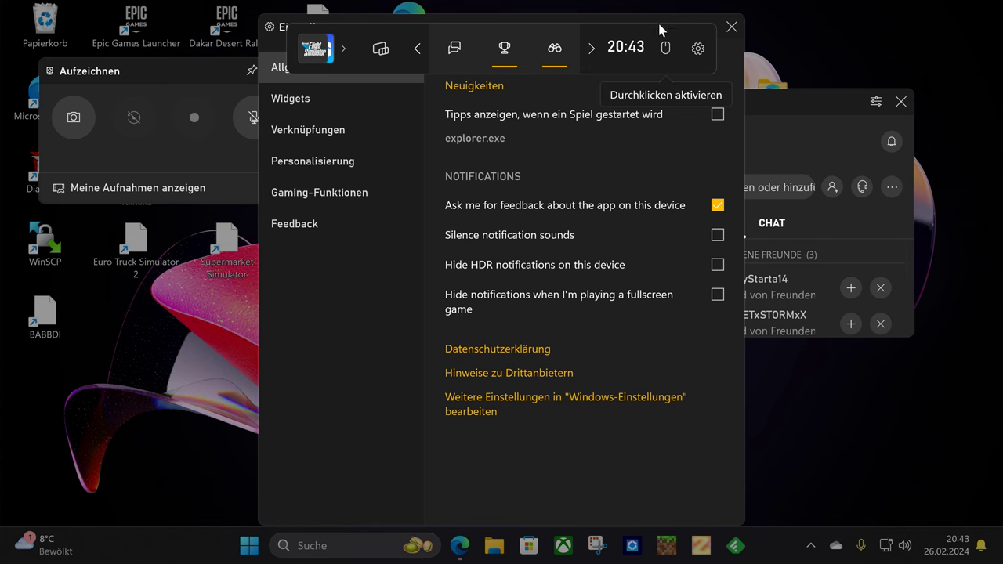
left_click_drag(670, 14, 690, 20)
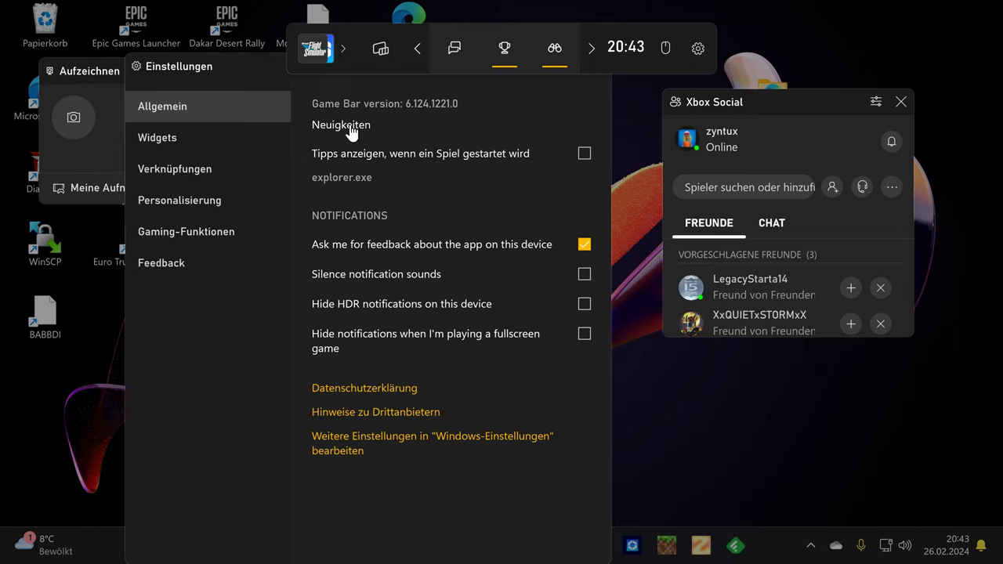
left_click(584, 154)
left_click(585, 156)
left_click(585, 156)
left_click(584, 245)
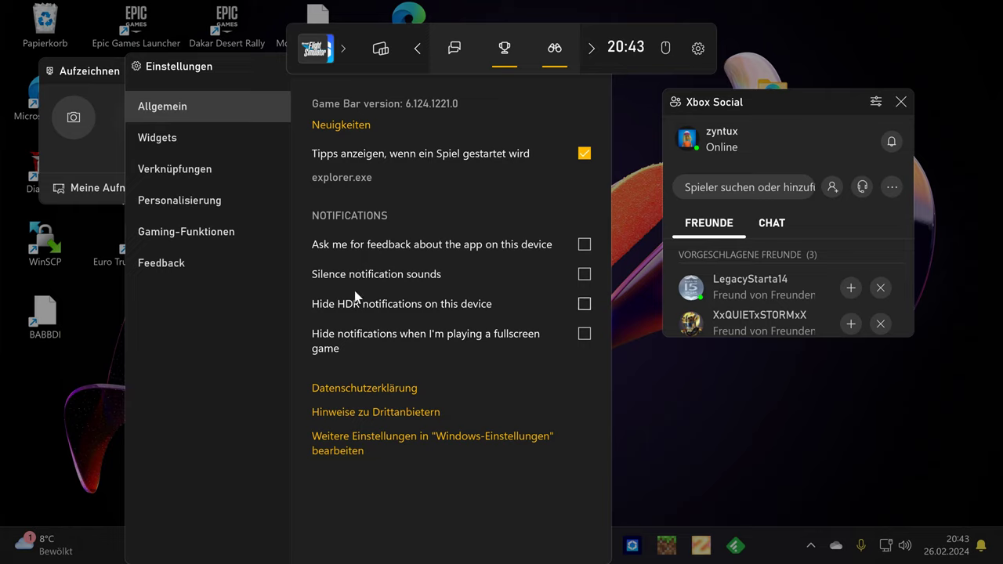
Review the Widgets settings, covering the Capture options, the audio to record and the Xbox widget menu entries.
left_click(187, 146)
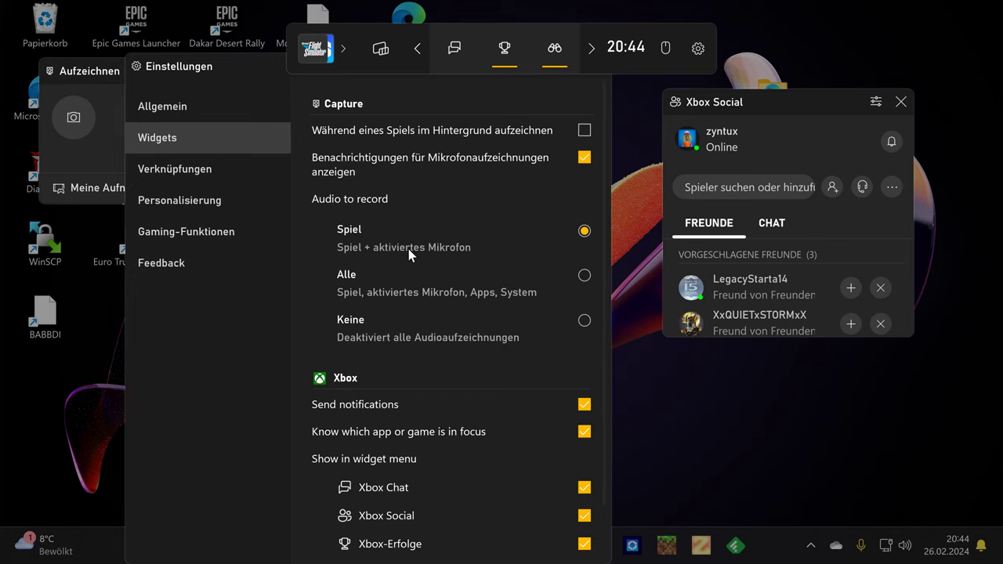
scroll(478, 270, "down", 2)
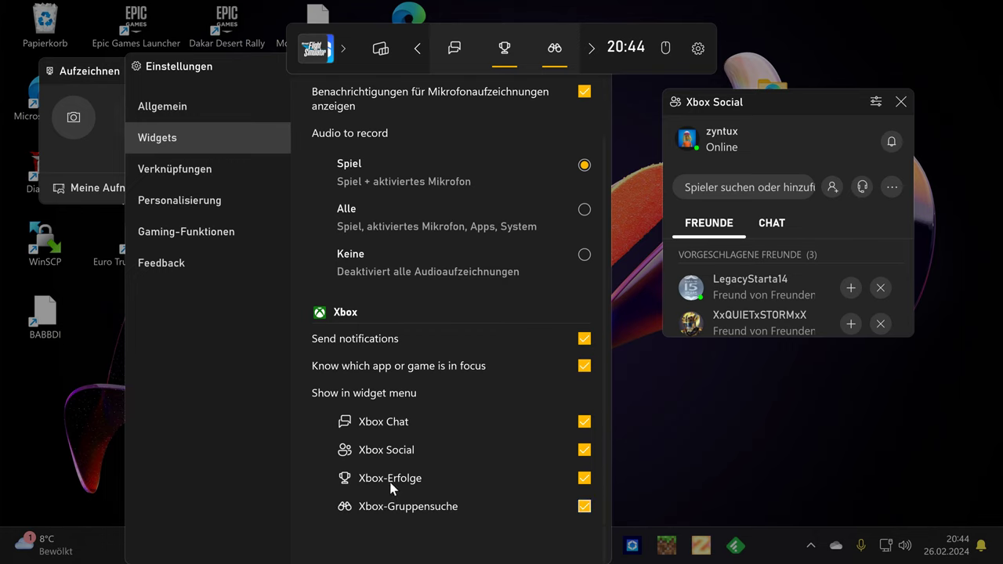
scroll(474, 434, "up", 2)
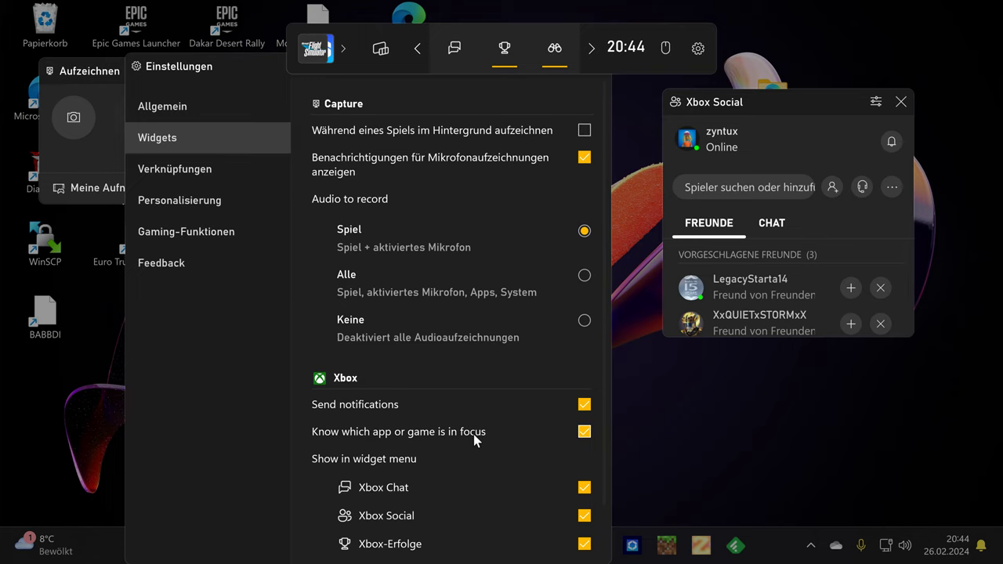
scroll(475, 431, "down", 2)
scroll(470, 439, "up", 2)
scroll(474, 437, "down", 2)
scroll(474, 436, "up", 2)
scroll(472, 439, "down", 2)
scroll(467, 432, "up", 1)
Review the controller options and keyboard shortcuts on the Verknüpfungen settings page.
left_click(242, 171)
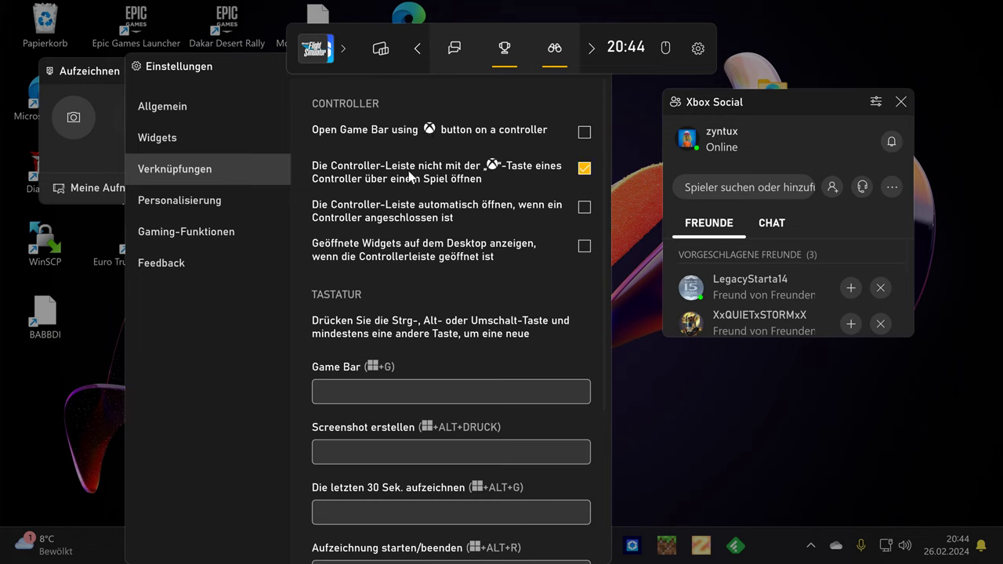
scroll(492, 271, "down", 2)
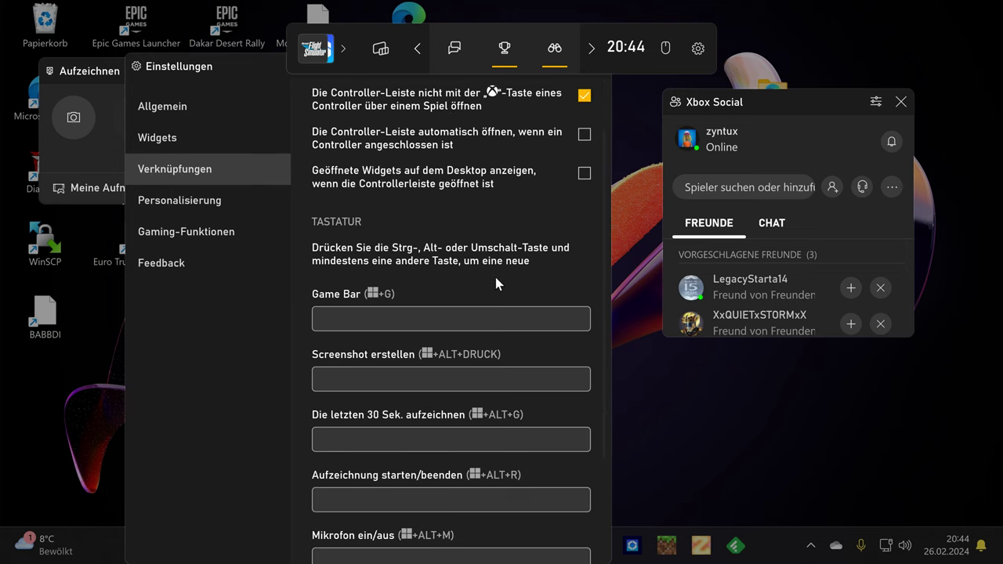
scroll(484, 297, "down", 4)
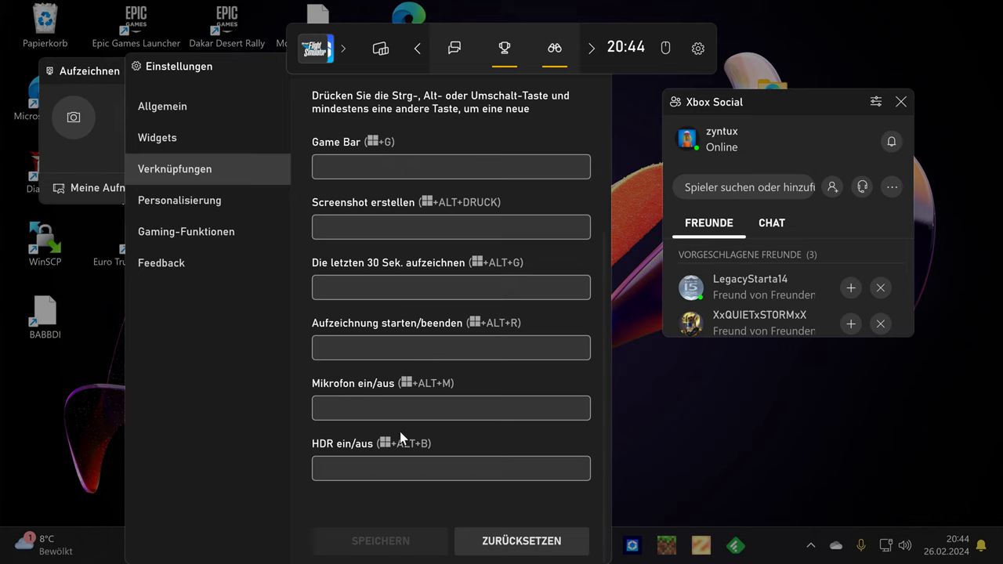
Look through the Personalisierung, Gaming-Funktionen and Feedback settings pages, ending back on Gaming-Funktionen.
left_click(212, 200)
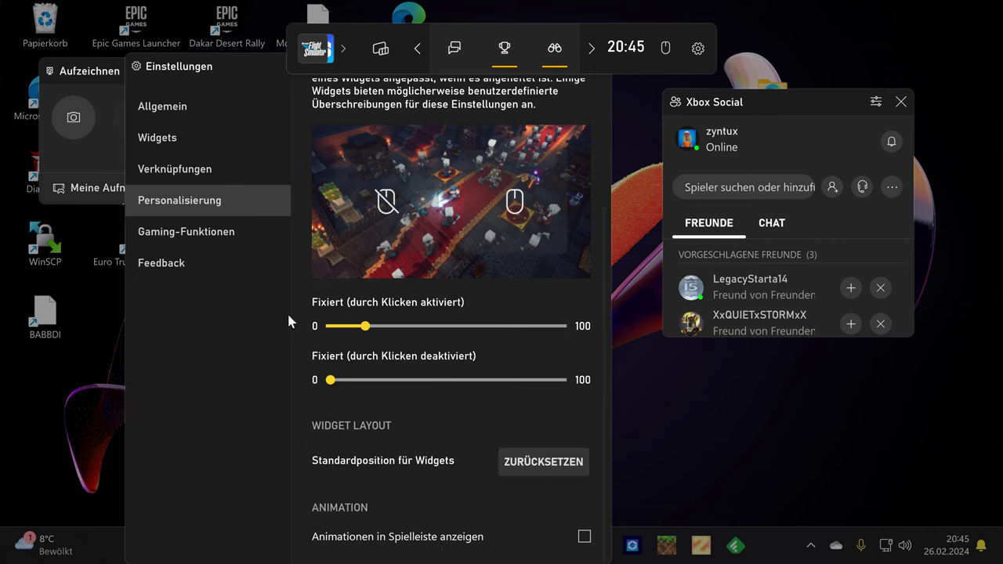
left_click(233, 233)
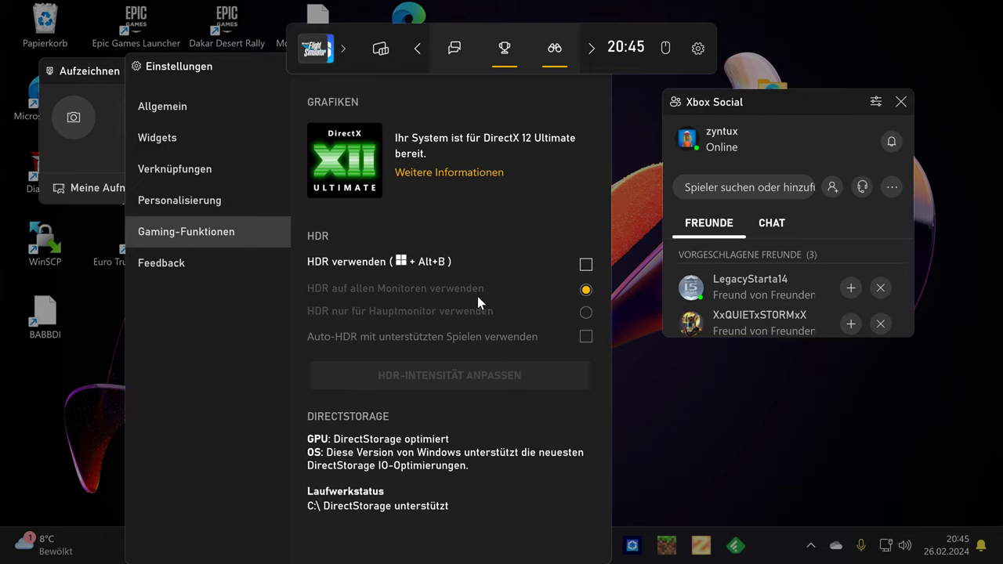
left_click(204, 265)
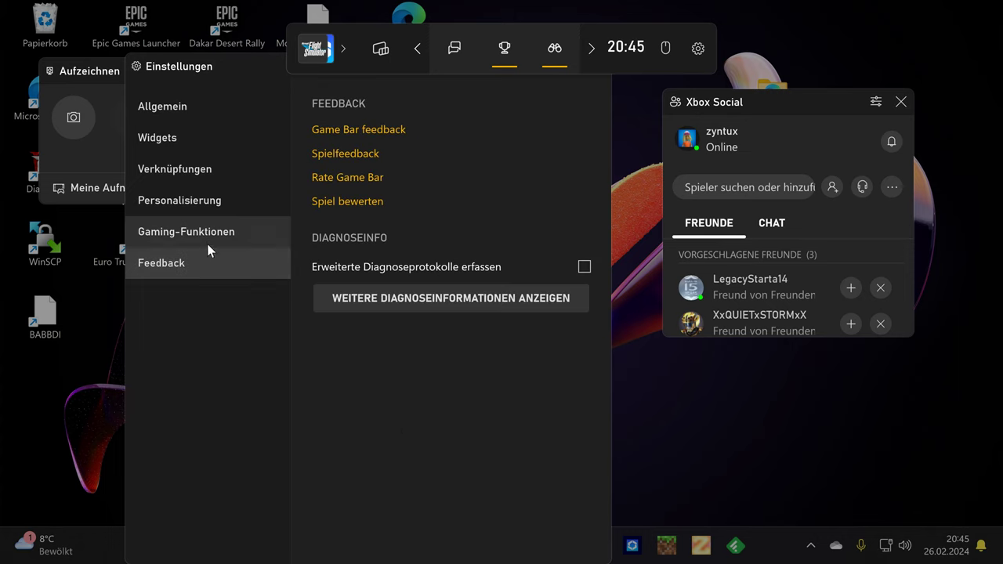
left_click(207, 243)
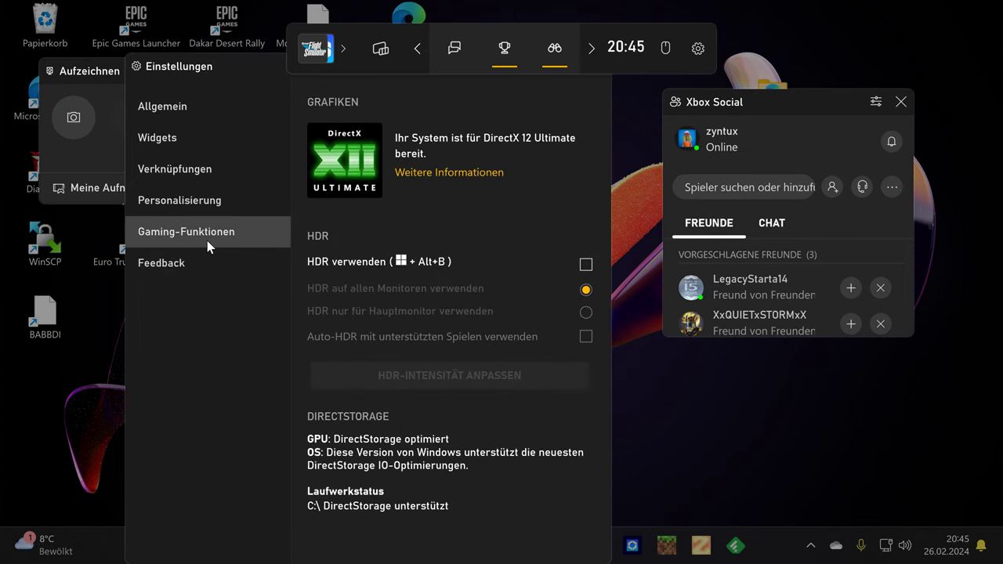
Return to the Allgemein settings, move the window clear of the Aufzeichnen widget, and try to start a recording.
left_click(173, 120)
left_click_drag(246, 58, 218, 59)
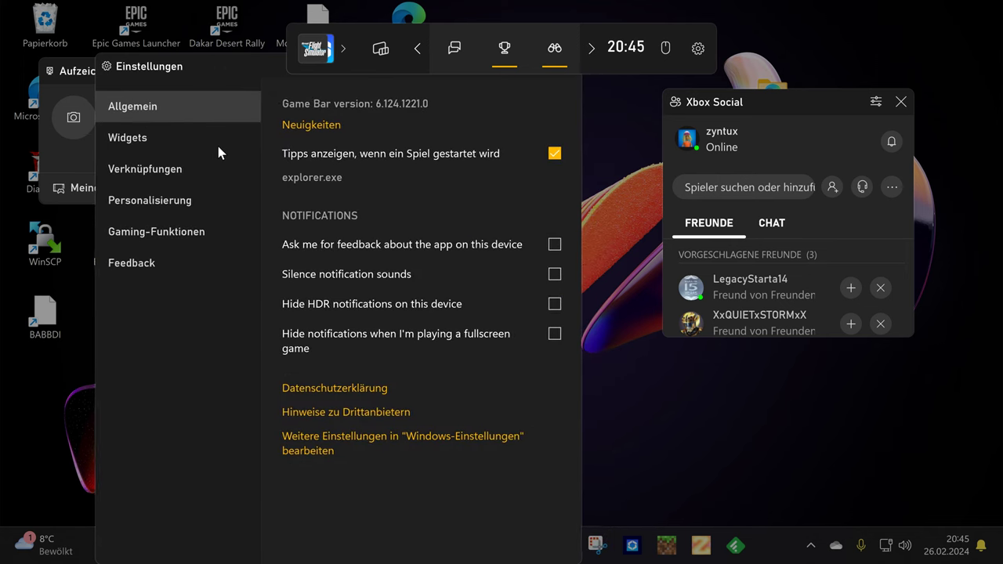
left_click_drag(227, 66, 341, 208)
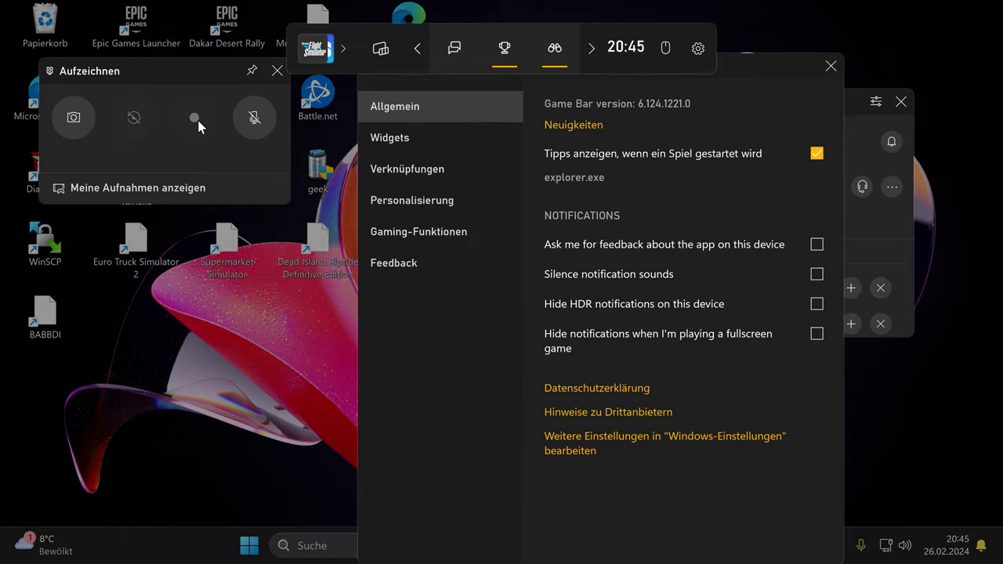
left_click(196, 118)
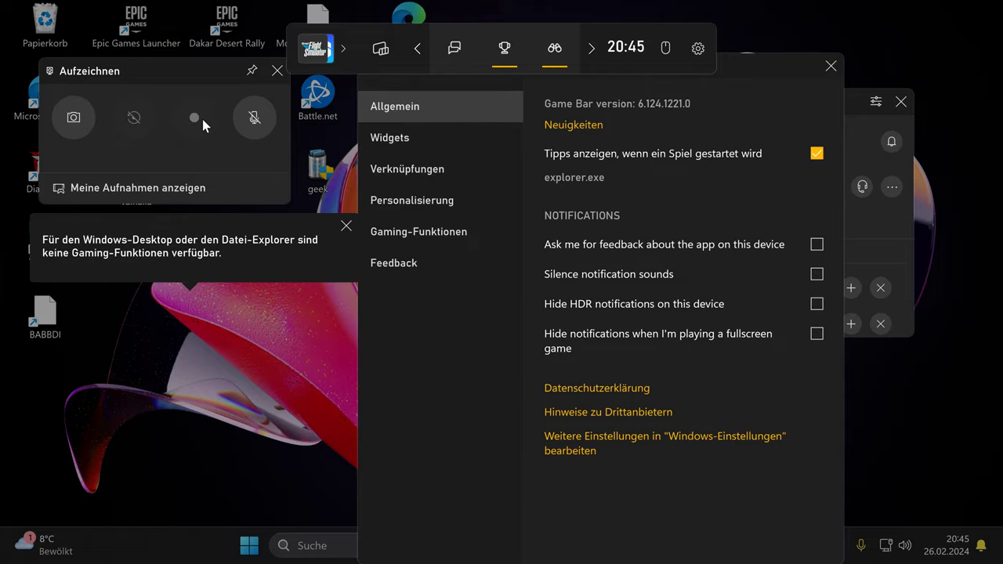
View the recordings Galerie again, and close both it and the Game Bar settings.
left_click(182, 189)
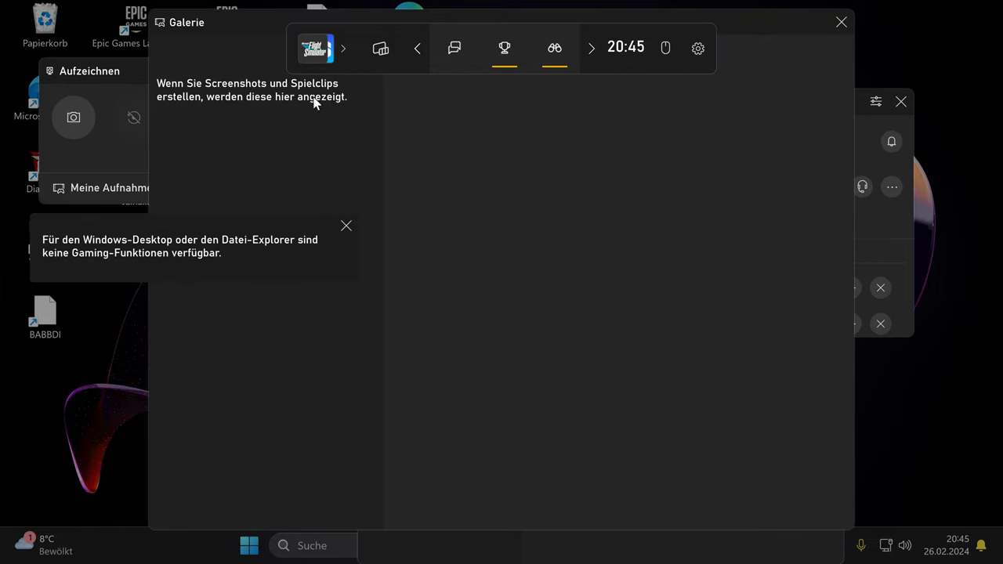
left_click_drag(778, 35, 809, 203)
left_click(856, 56)
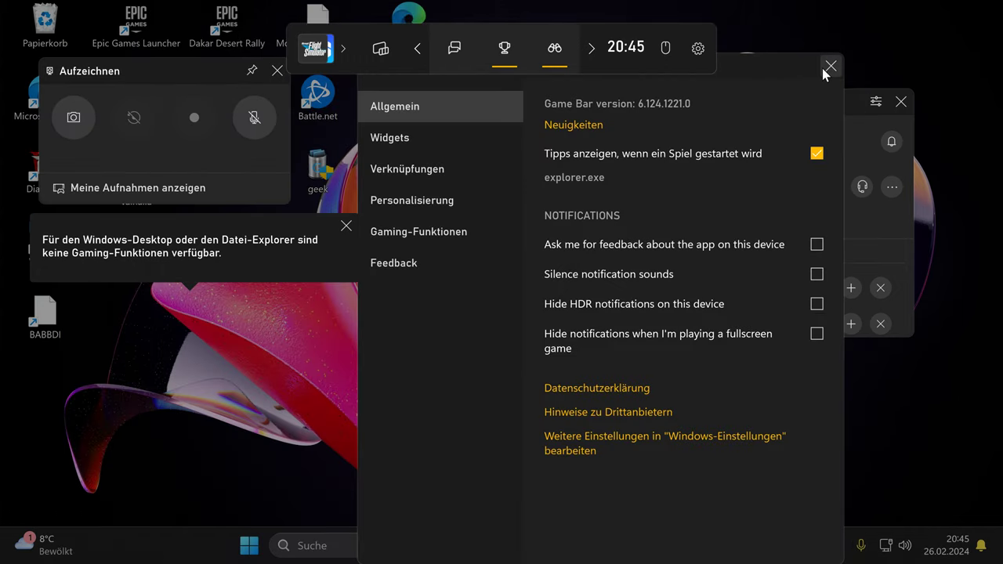
left_click(826, 69)
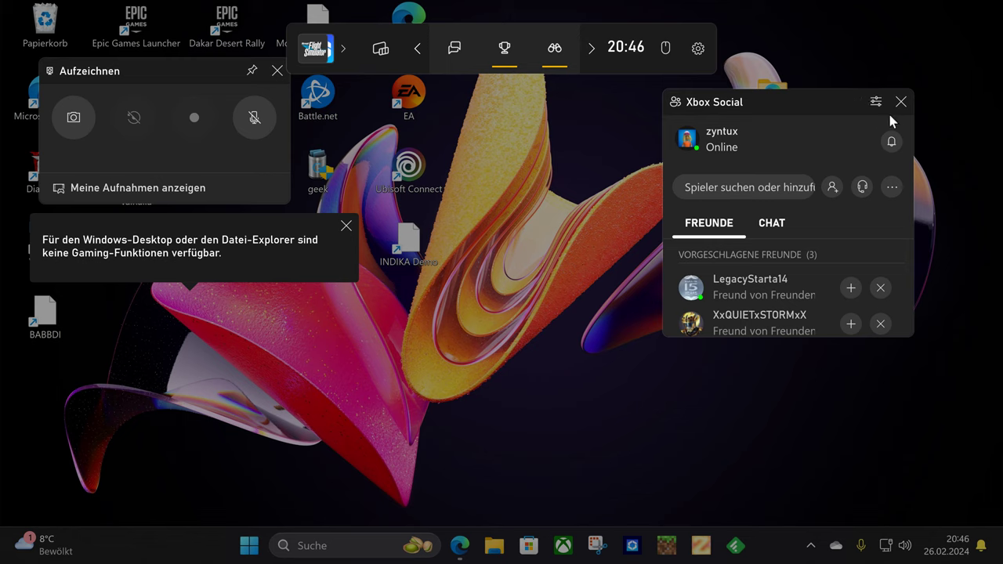
Show Xbox Social's additional options and review its Konto, Benachrichtigungen and Barrierefreiheit für Spiele settings.
left_click(893, 188)
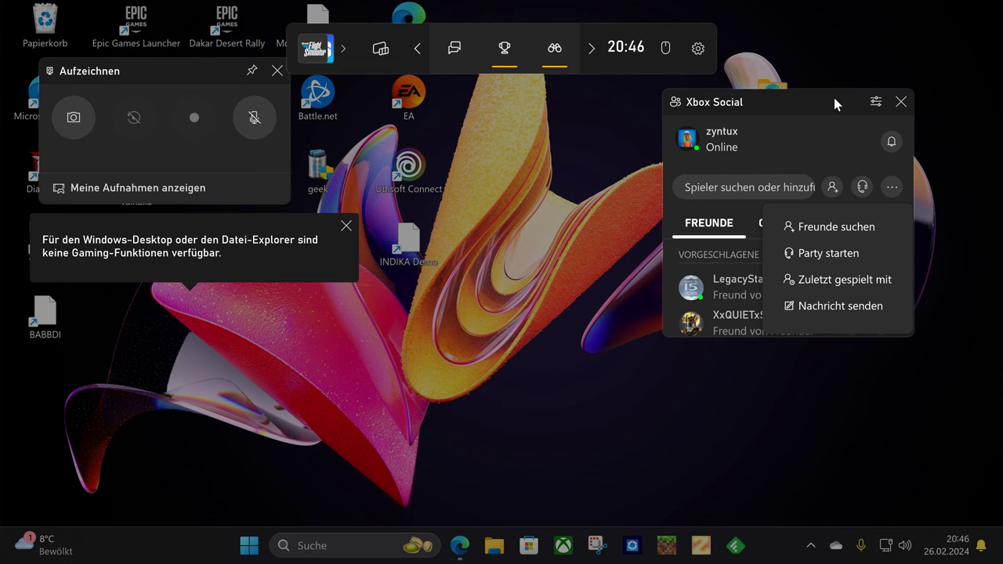
left_click(875, 102)
scroll(681, 179, "down", 2)
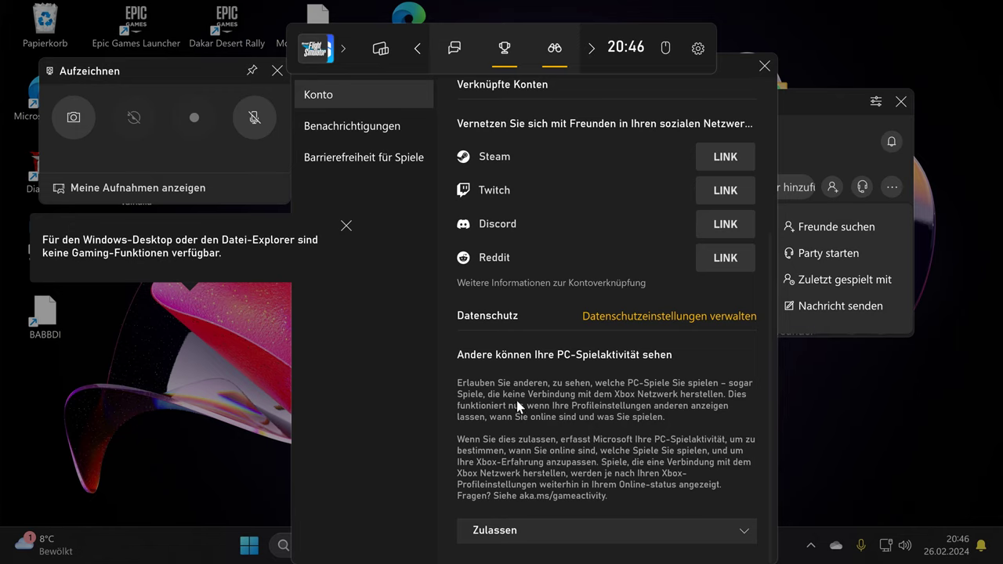
scroll(559, 441, "up", 3)
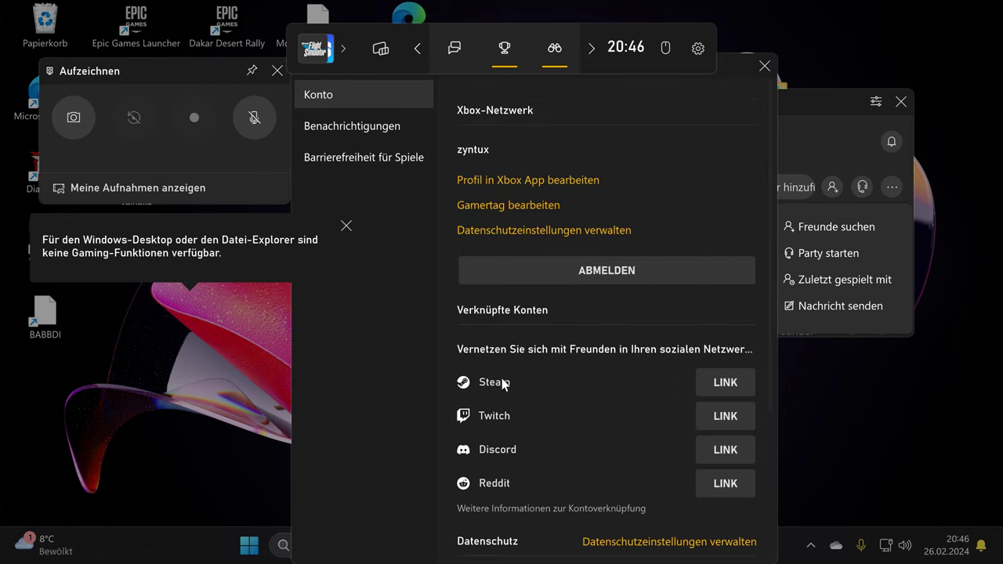
left_click(392, 126)
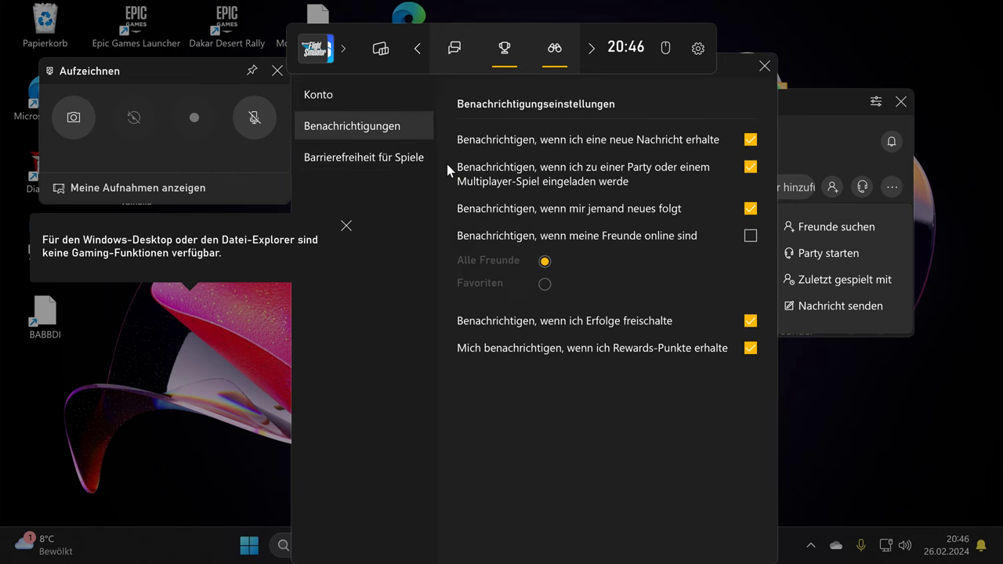
left_click(389, 154)
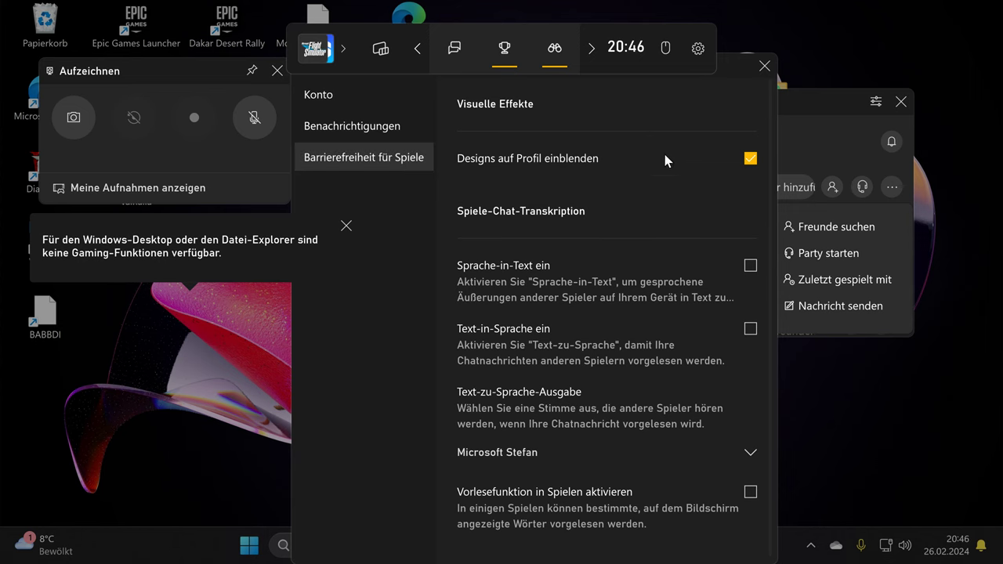
scroll(667, 127, "down", 1)
Close the Xbox Social settings and dismiss the Game Bar overlay to return to the desktop.
left_click(764, 66)
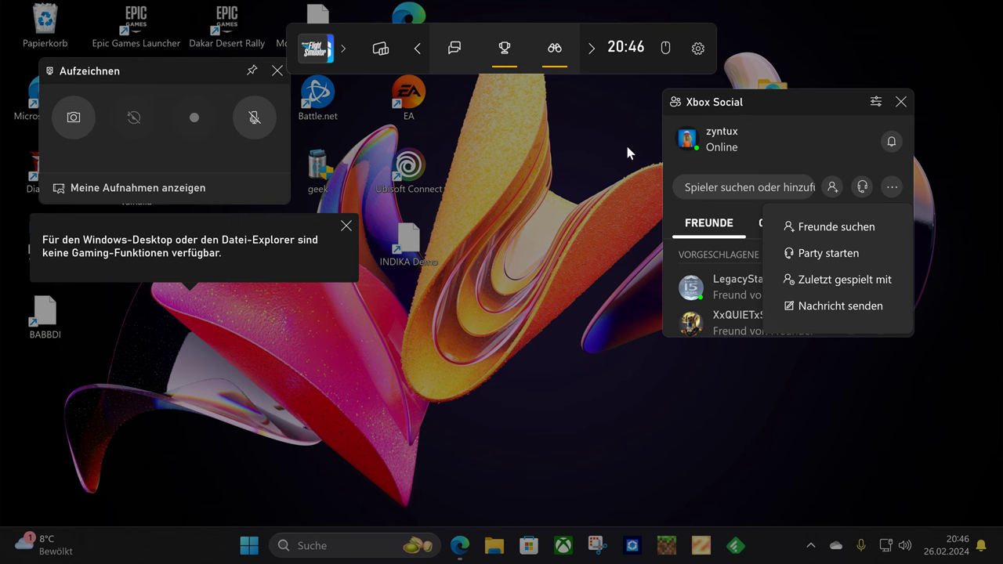
left_click(557, 248)
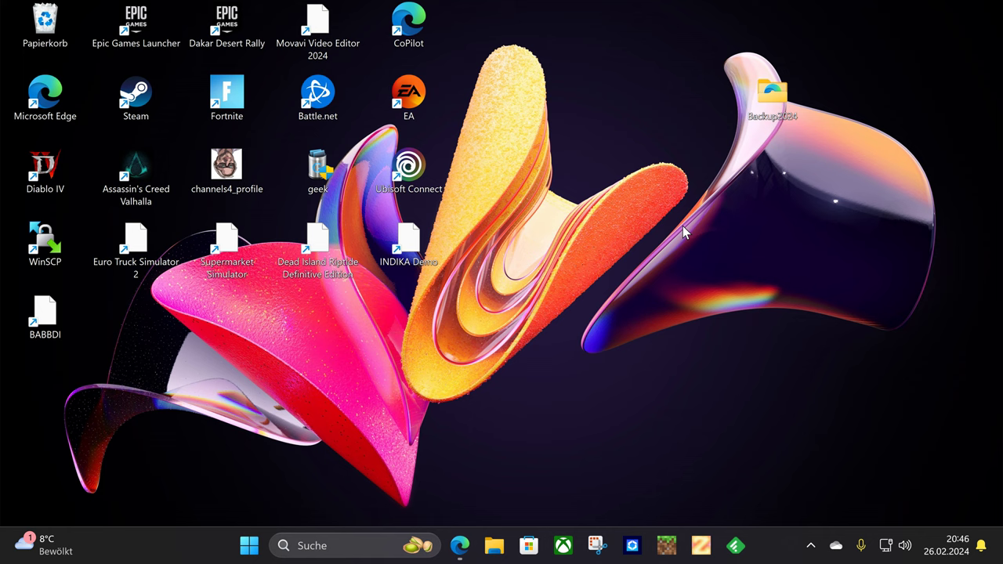